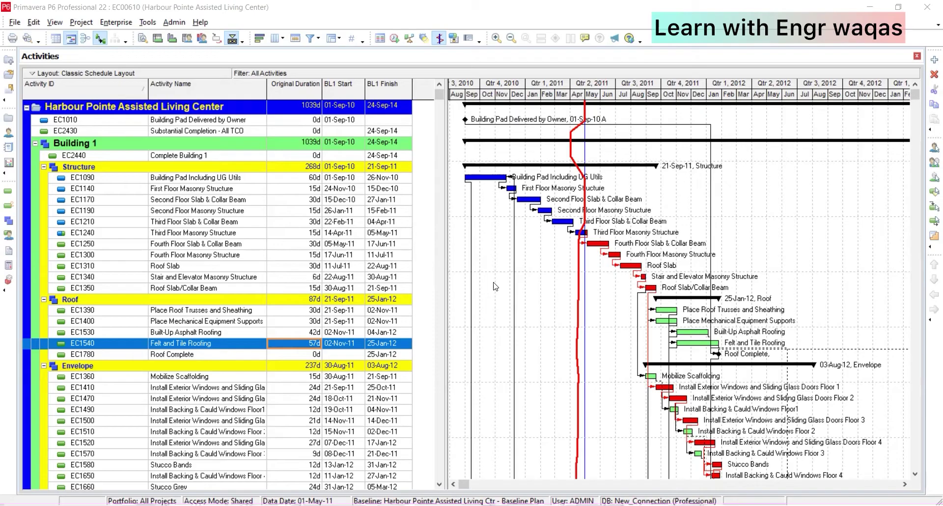
# Scroll through the Harbour Pointe activities, then widen the activity table to push the Gantt chart right
pyautogui.scroll(-2, 496, 281)
pyautogui.scroll(-2, 496, 281)
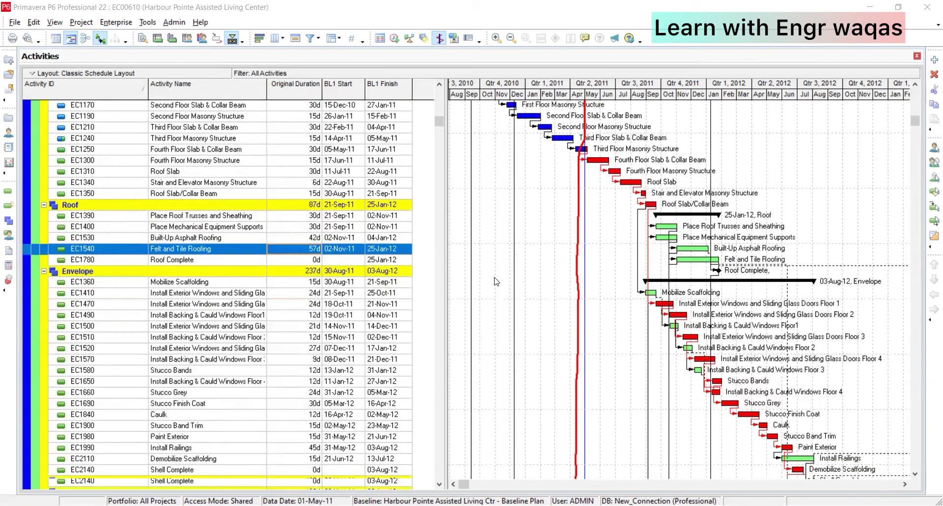
pyautogui.scroll(2, 492, 274)
pyautogui.scroll(2, 493, 273)
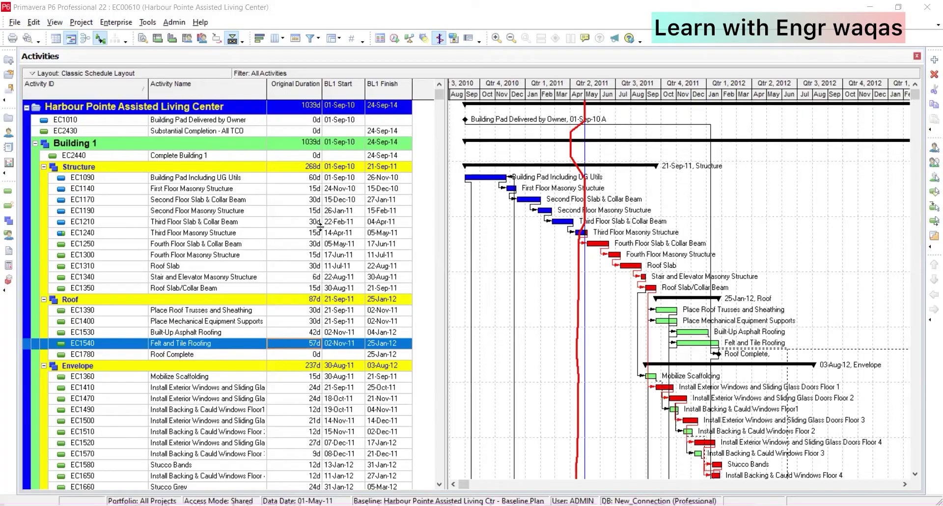
pyautogui.scroll(-2, 708, 316)
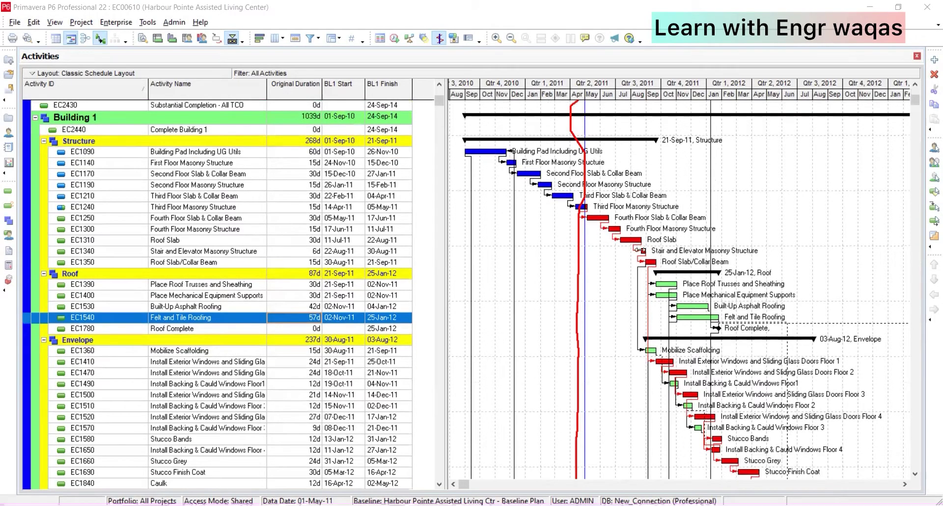
pyautogui.scroll(2, 686, 371)
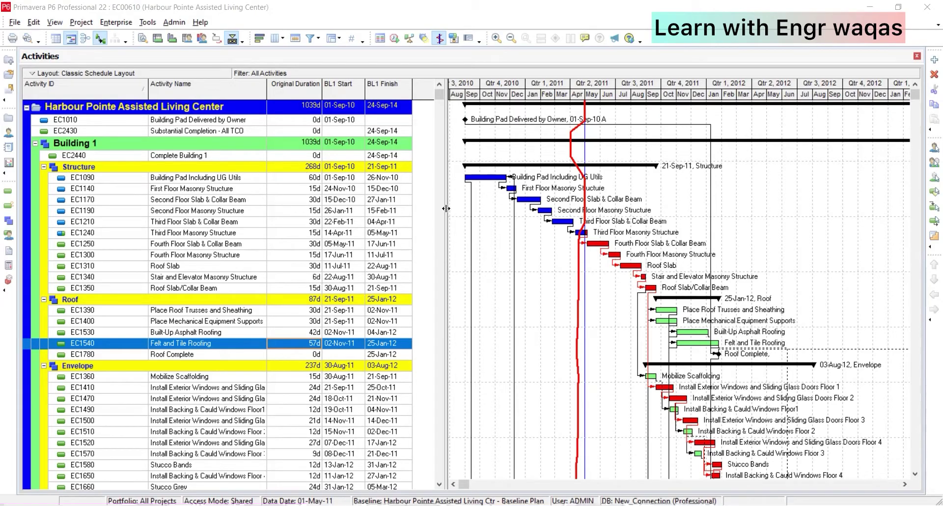
pyautogui.moveTo(446, 208); pyautogui.dragTo(479, 208)
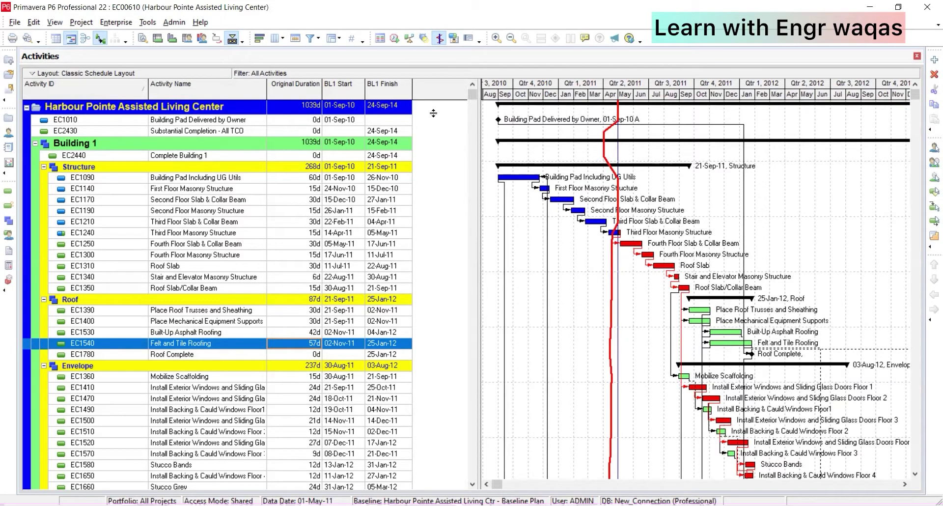
# Add Early Start and Early Finish columns right after Activity Name
pyautogui.click(279, 42)
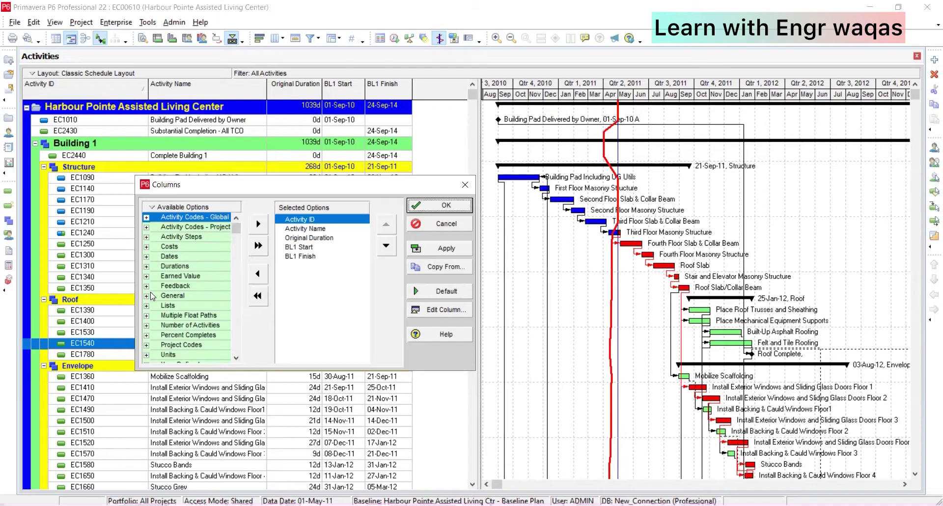
pyautogui.click(146, 257)
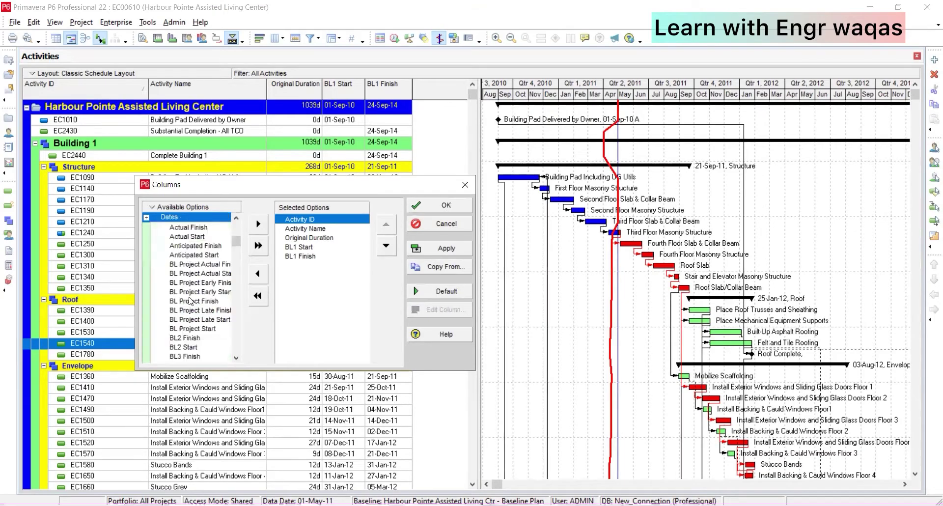
pyautogui.scroll(-2, 193, 312)
pyautogui.click(184, 346)
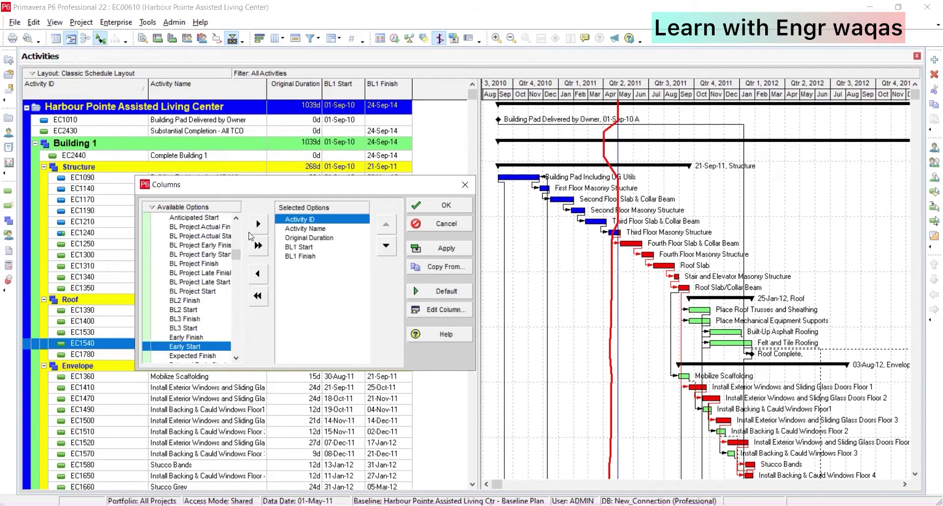
pyautogui.click(258, 224)
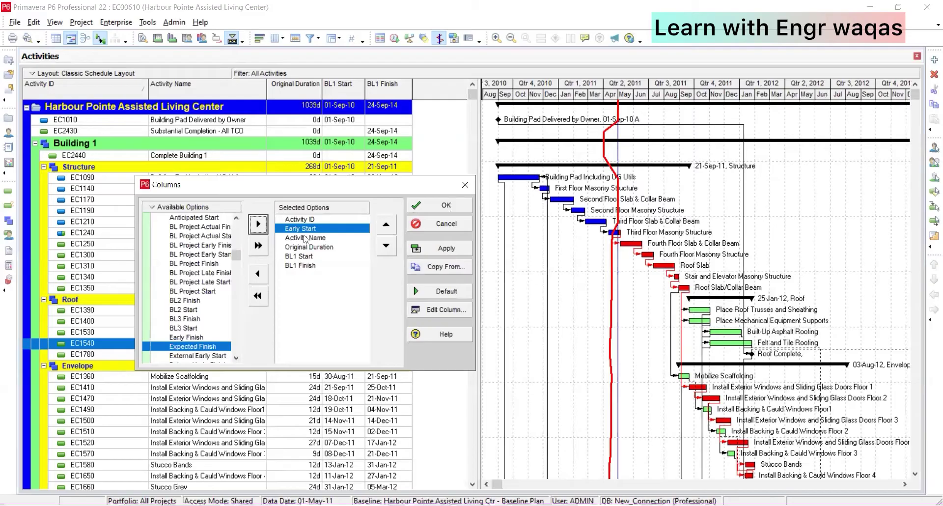
pyautogui.click(386, 253)
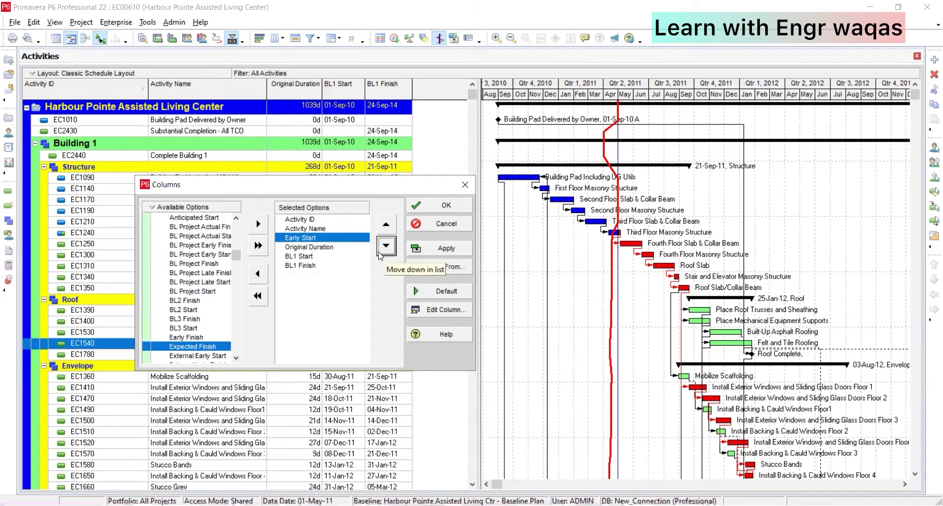
pyautogui.click(176, 338)
pyautogui.click(257, 229)
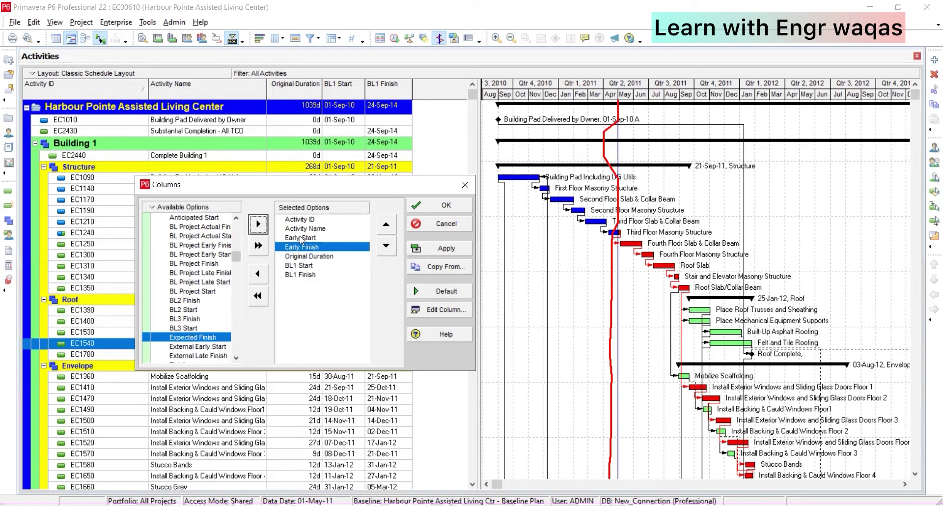
# Add Late Start and Late Finish columns after them and apply the column set
pyautogui.scroll(-2, 202, 314)
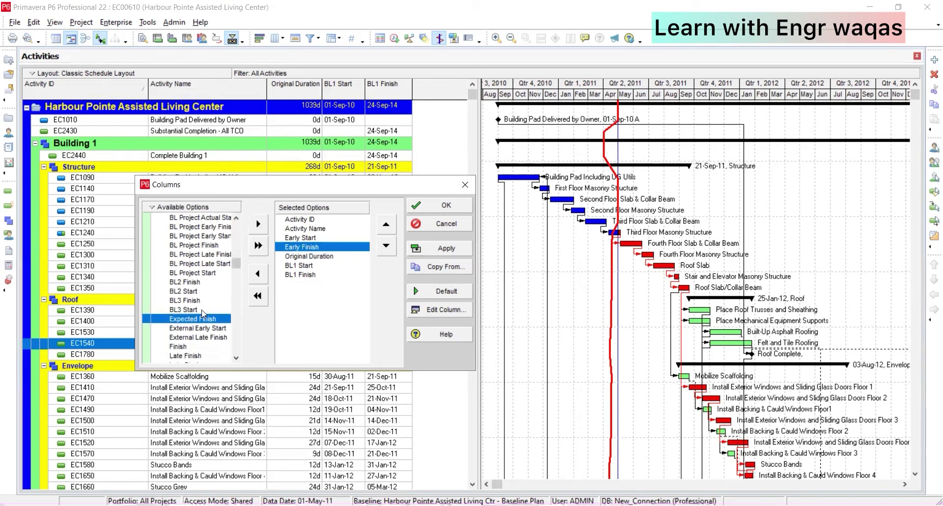
pyautogui.scroll(-2, 196, 333)
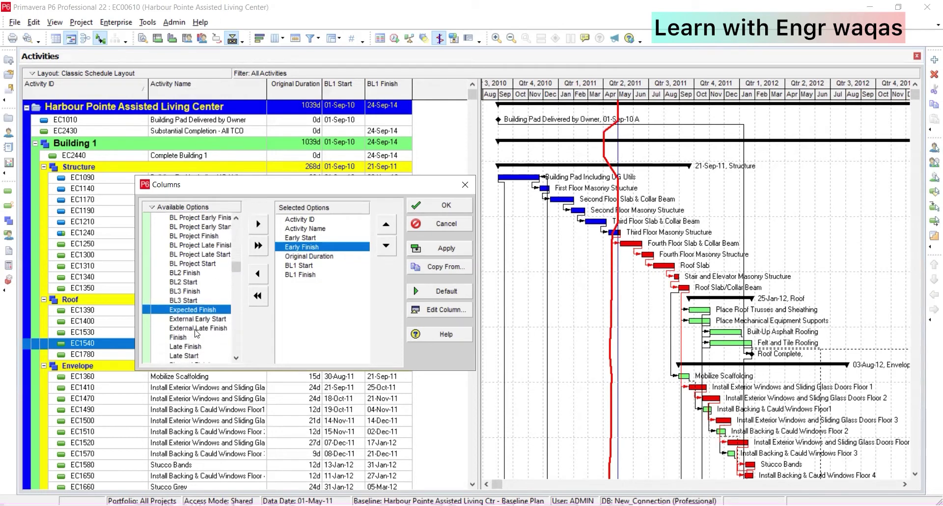
pyautogui.scroll(-1, 196, 334)
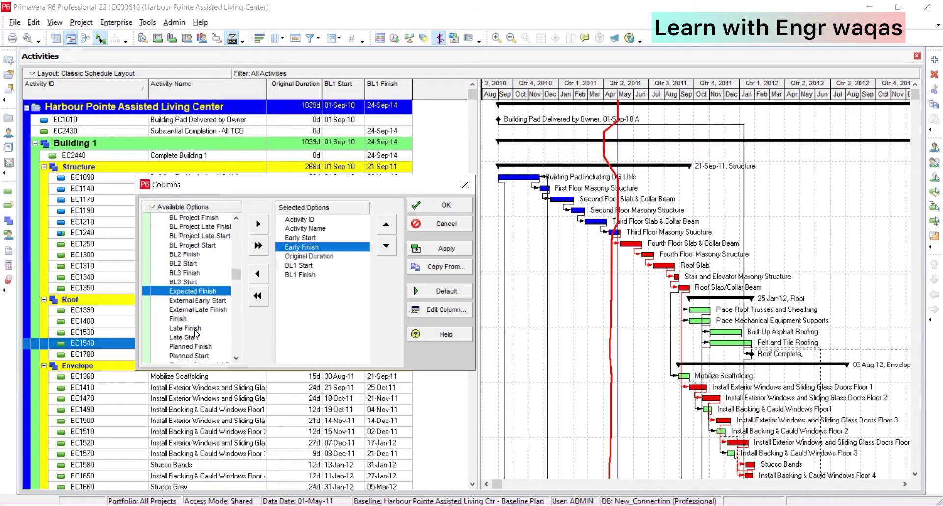
pyautogui.scroll(-1, 196, 334)
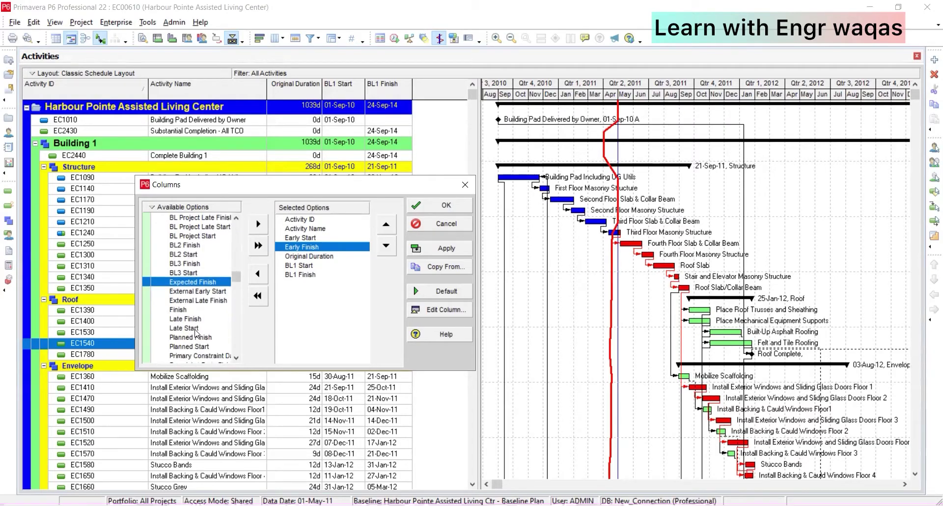
pyautogui.scroll(-2, 197, 334)
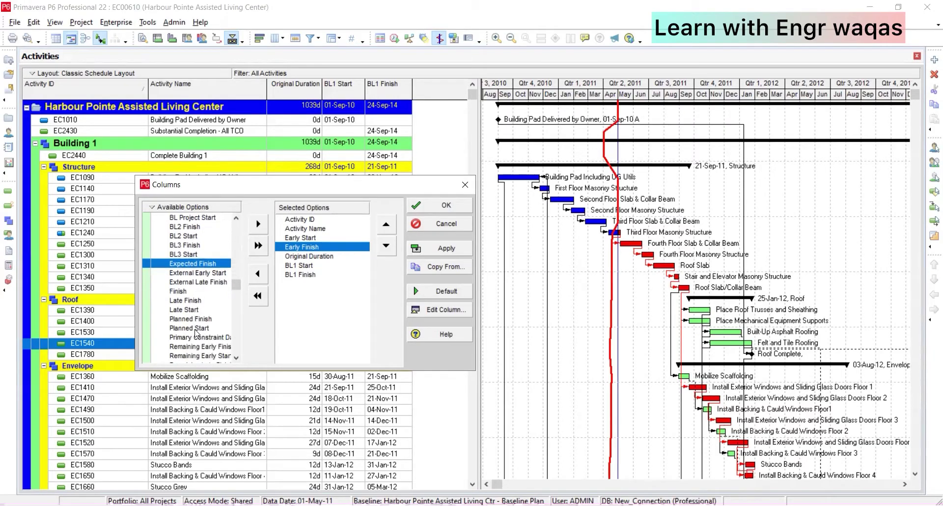
pyautogui.scroll(-2, 197, 334)
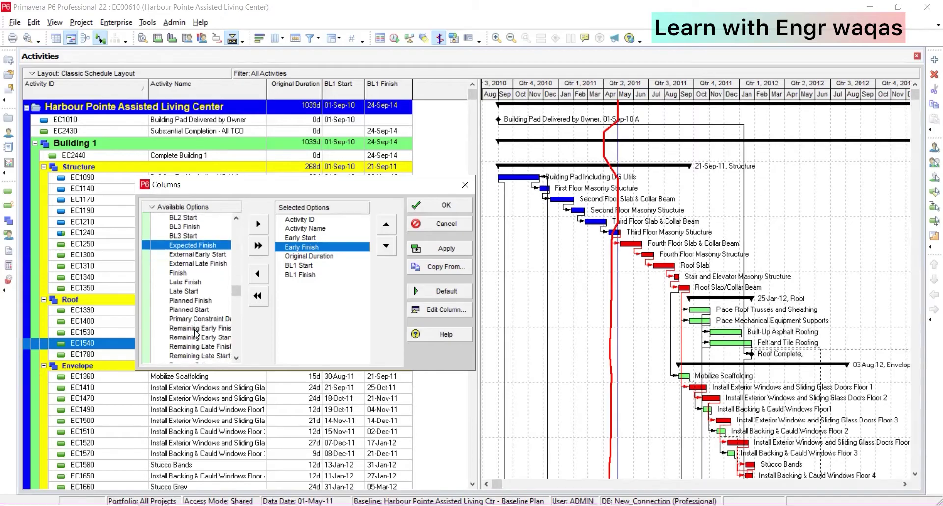
pyautogui.scroll(-4, 195, 334)
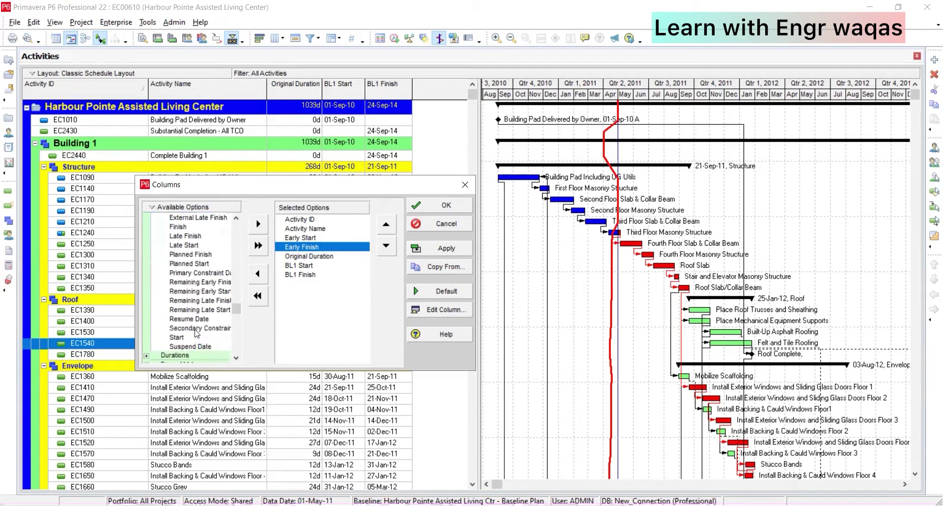
pyautogui.scroll(4, 195, 334)
pyautogui.scroll(10, 196, 334)
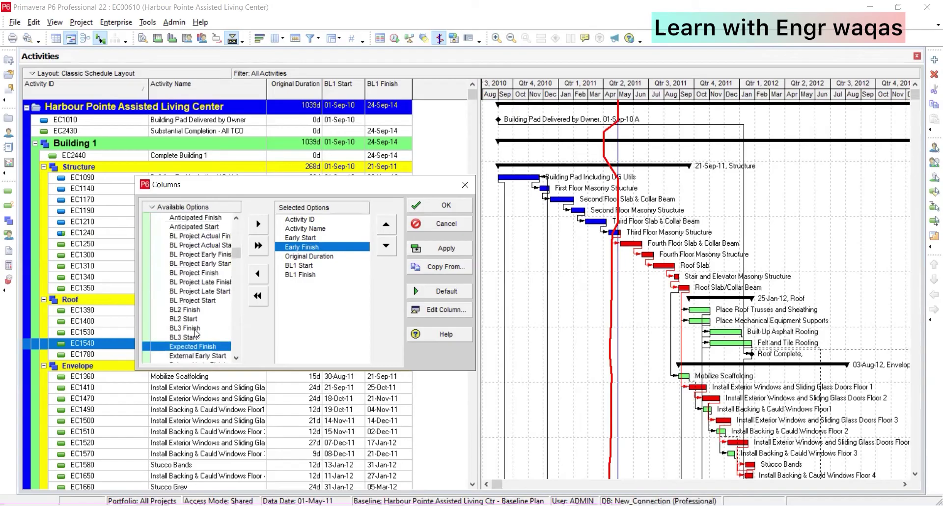
pyautogui.scroll(-3, 196, 333)
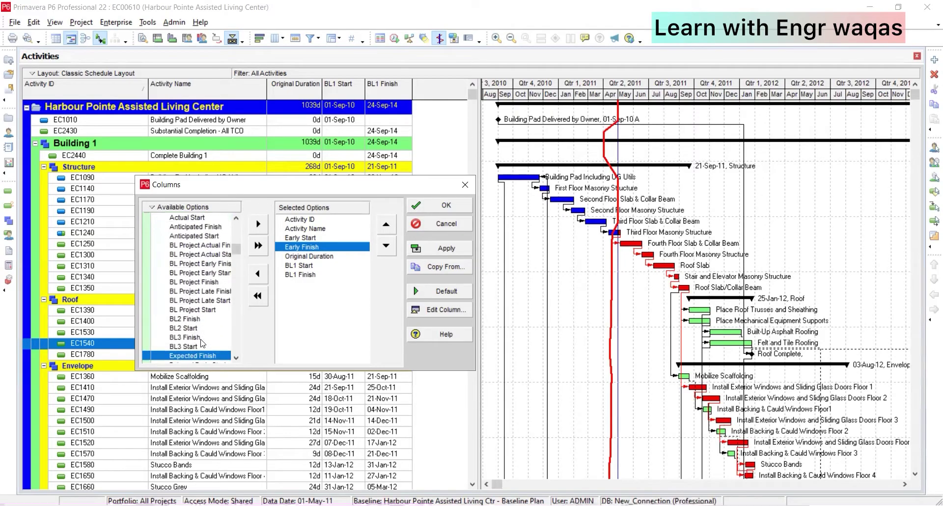
pyautogui.scroll(-1, 198, 331)
pyautogui.scroll(-2, 201, 329)
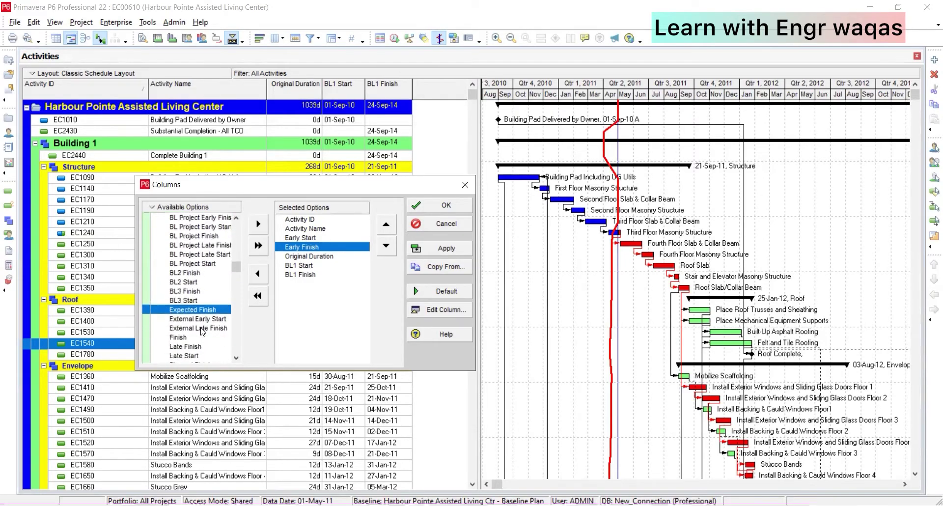
pyautogui.click(191, 346)
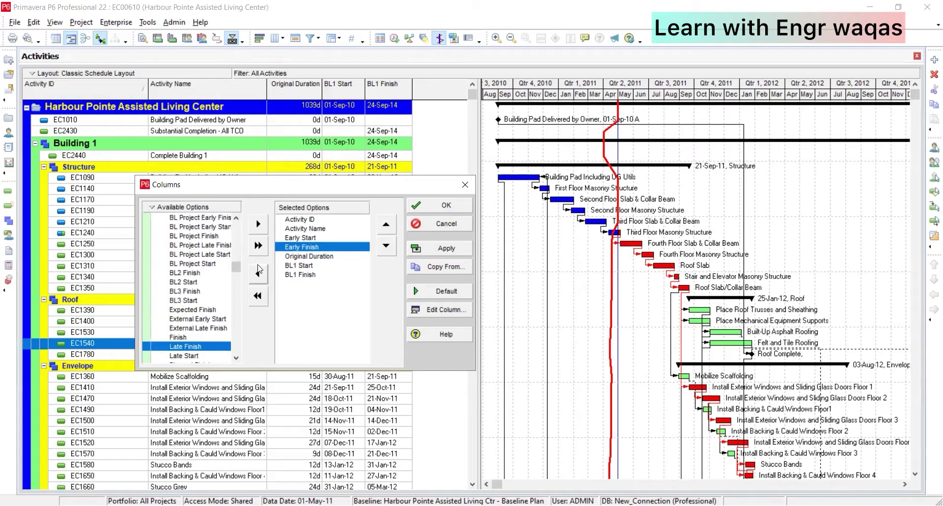
pyautogui.click(259, 224)
pyautogui.click(259, 224)
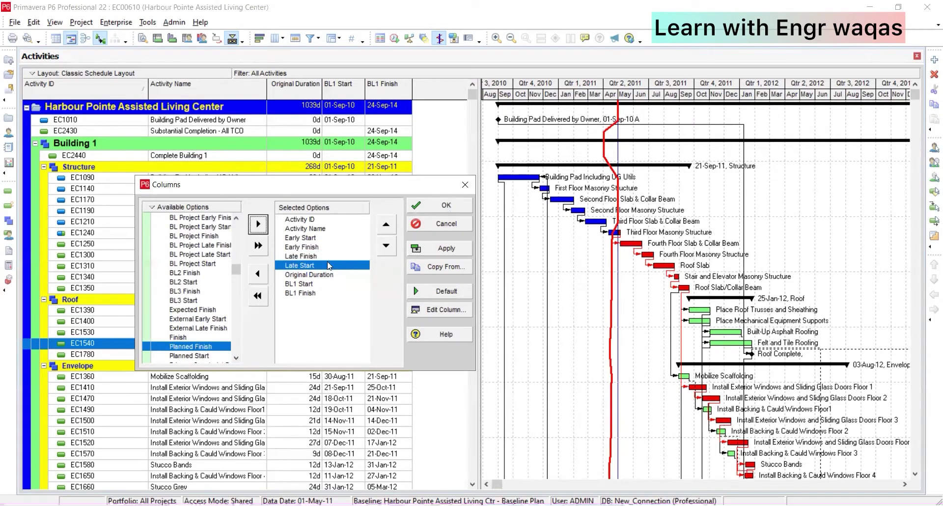
pyautogui.click(386, 224)
pyautogui.click(437, 249)
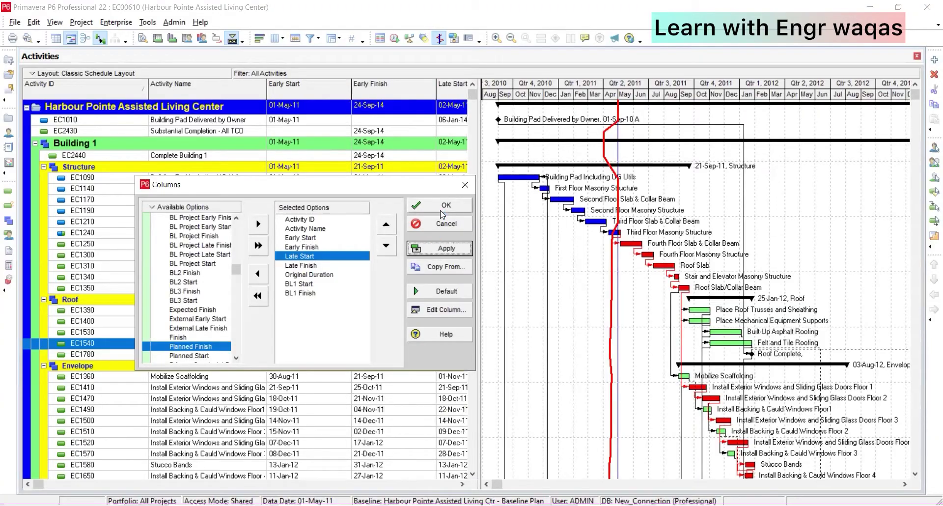
# Narrow the Early Start, Early Finish, Late Start and Late Finish columns so the table reaches BL1 Finish
pyautogui.click(446, 205)
pyautogui.moveTo(519, 220); pyautogui.dragTo(637, 220)
pyautogui.moveTo(351, 88); pyautogui.dragTo(309, 89)
pyautogui.moveTo(392, 90); pyautogui.dragTo(347, 90)
pyautogui.moveTo(430, 88); pyautogui.dragTo(388, 88)
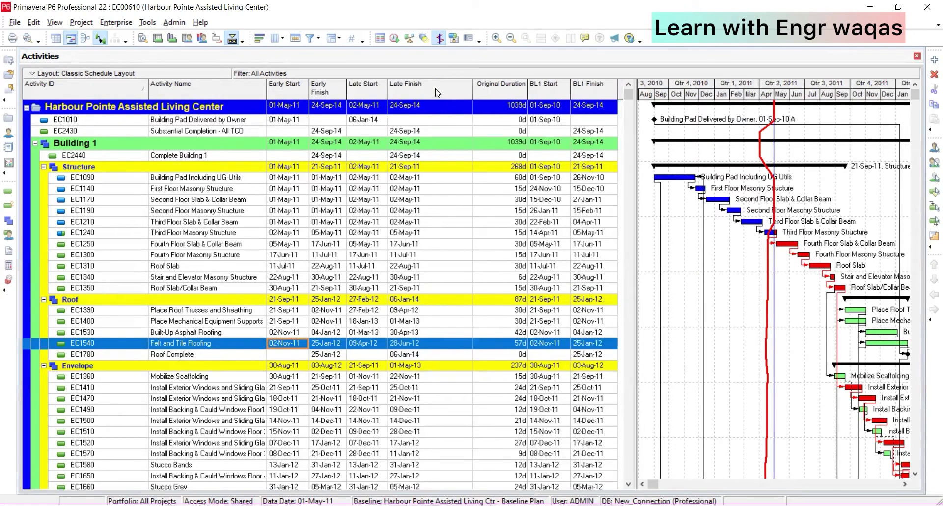
pyautogui.moveTo(471, 89); pyautogui.dragTo(427, 89)
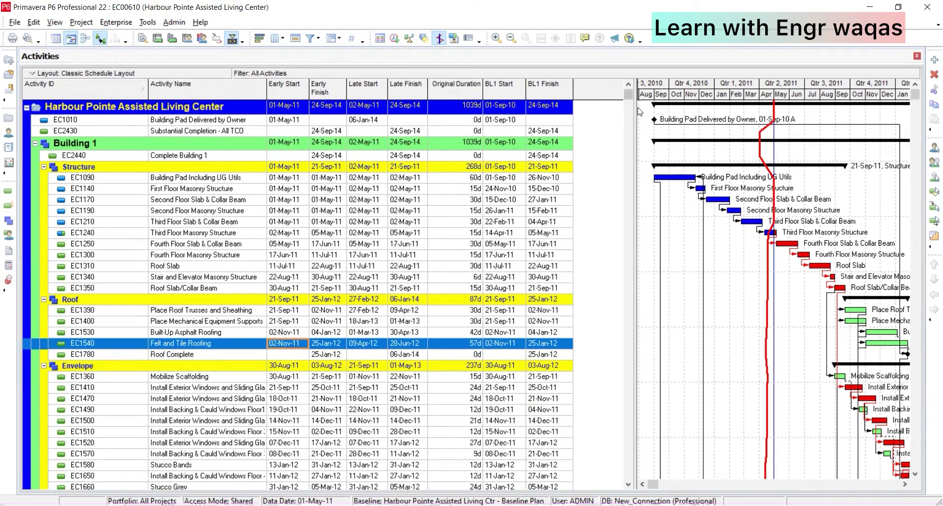
pyautogui.moveTo(634, 107); pyautogui.dragTo(606, 108)
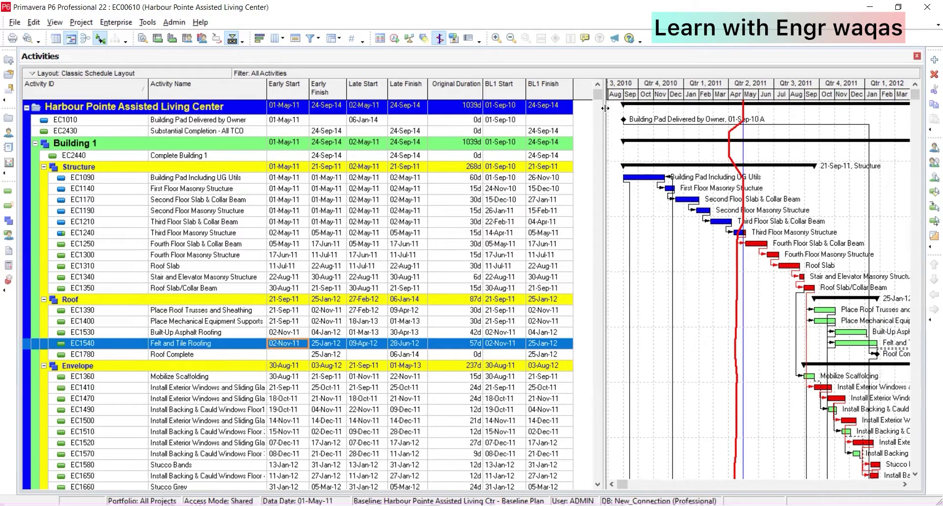
# Apply the Critical filter to show only critical activities
pyautogui.click(310, 38)
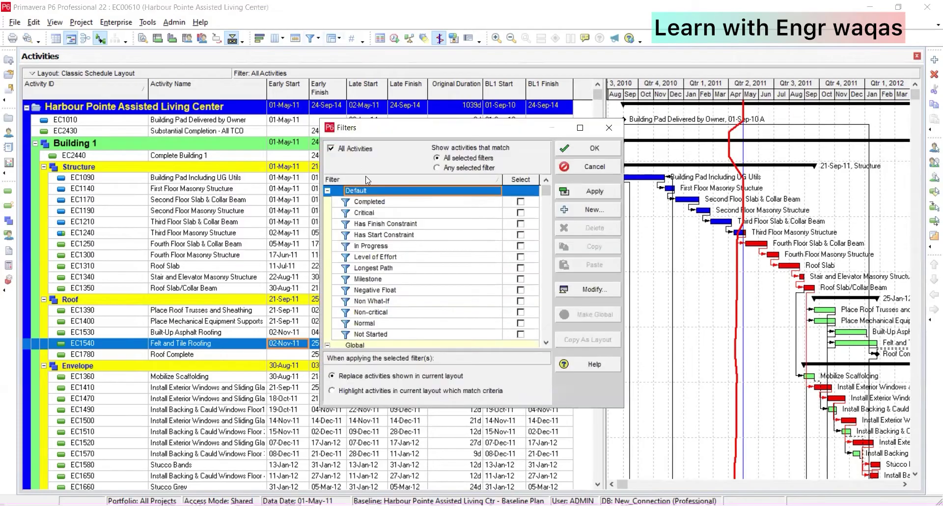
pyautogui.click(520, 213)
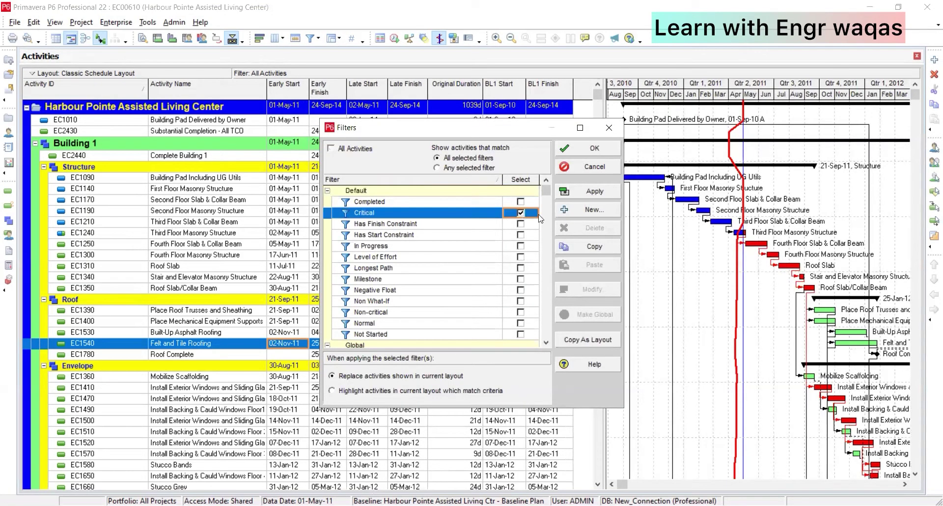
pyautogui.click(594, 191)
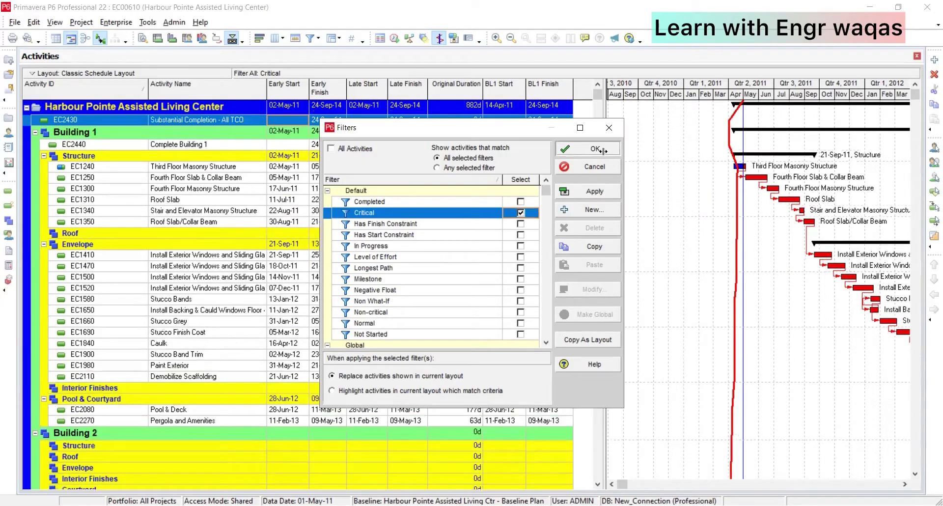
pyautogui.click(595, 149)
pyautogui.moveTo(791, 91); pyautogui.dragTo(768, 104)
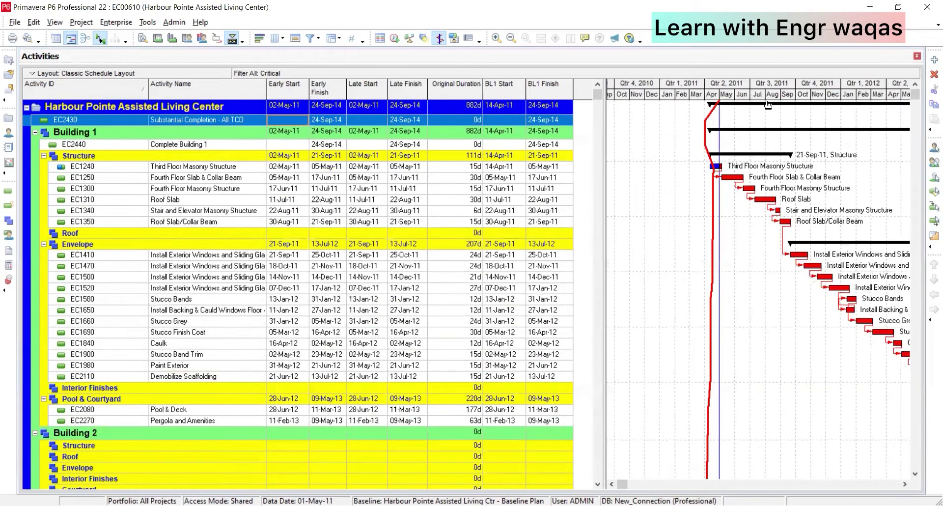
# Clear the Critical filter so all activities are listed again
pyautogui.click(316, 41)
pyautogui.click(520, 213)
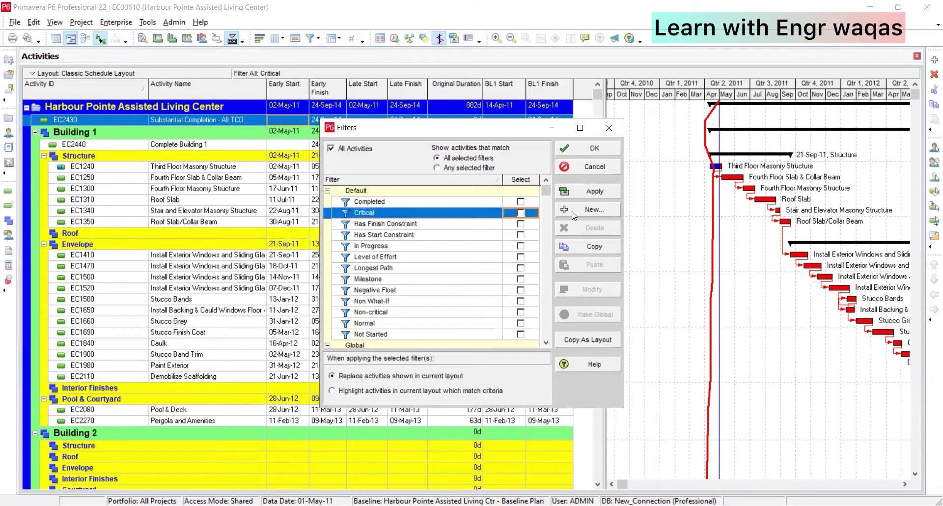
pyautogui.click(600, 196)
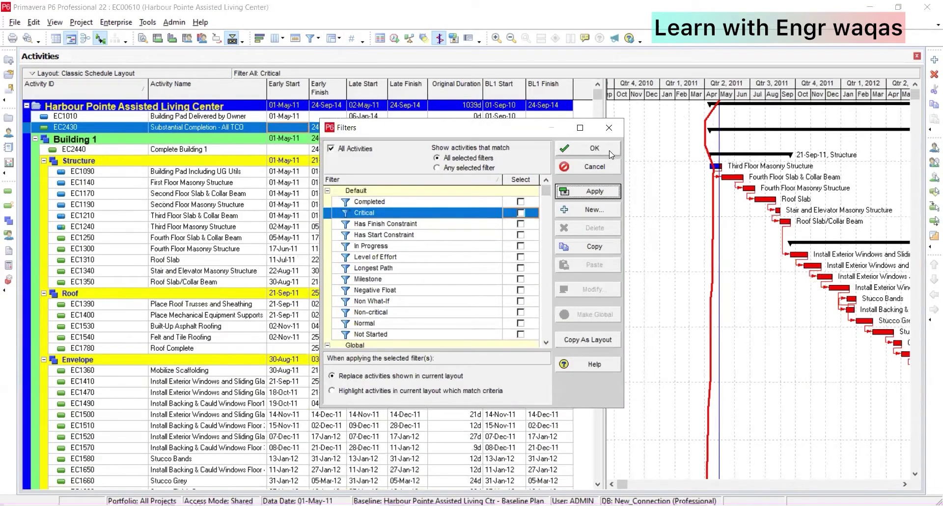
pyautogui.click(611, 150)
pyautogui.moveTo(646, 94); pyautogui.dragTo(699, 97)
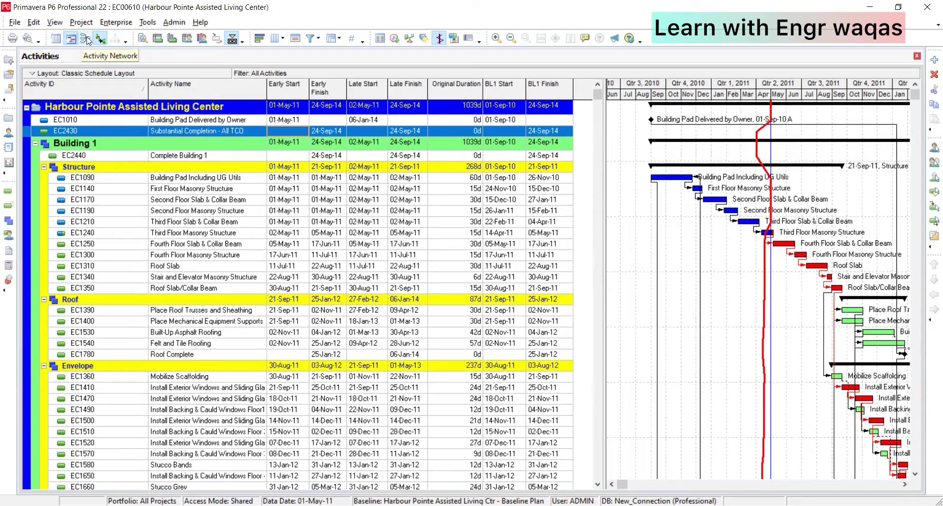
# Switch from the Gantt chart to the Activity Network view
pyautogui.click(161, 79)
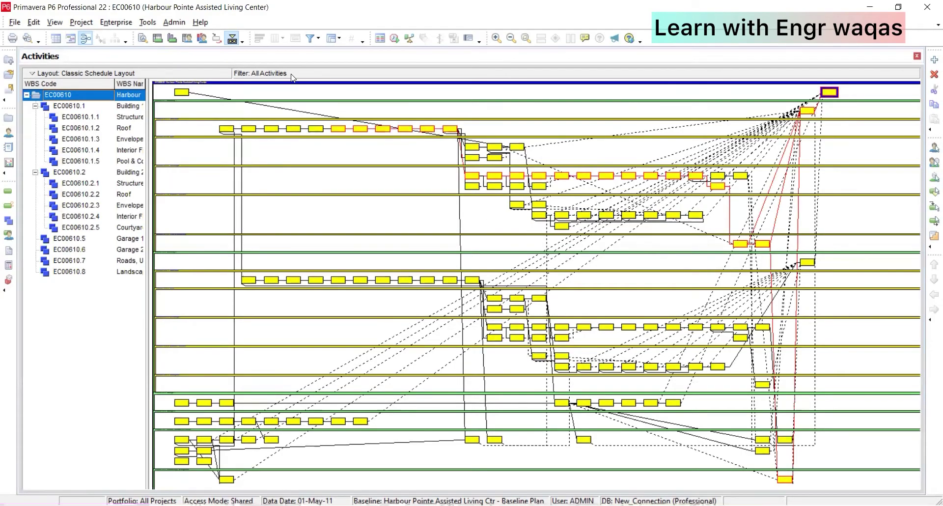
# Select Building 1 in the WBS tree and step down to its Structure activities
pyautogui.click(135, 110)
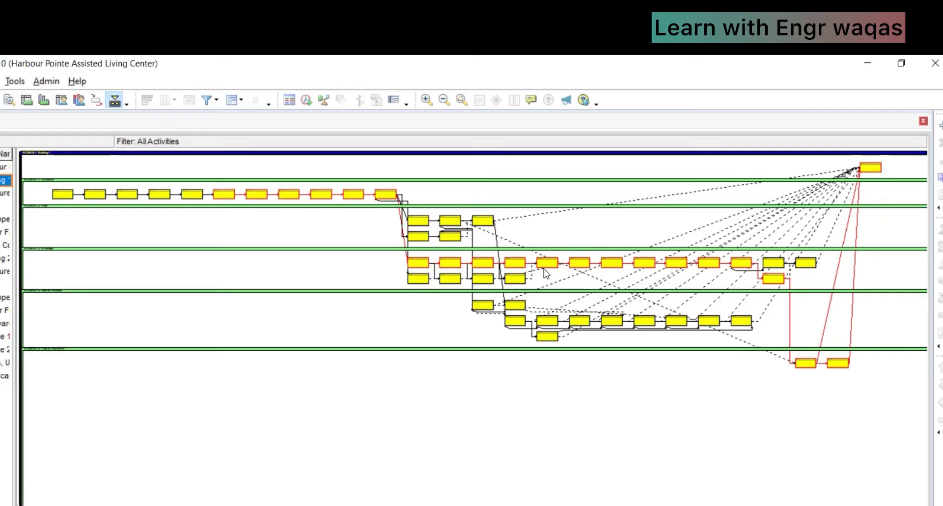
pyautogui.press('Down')
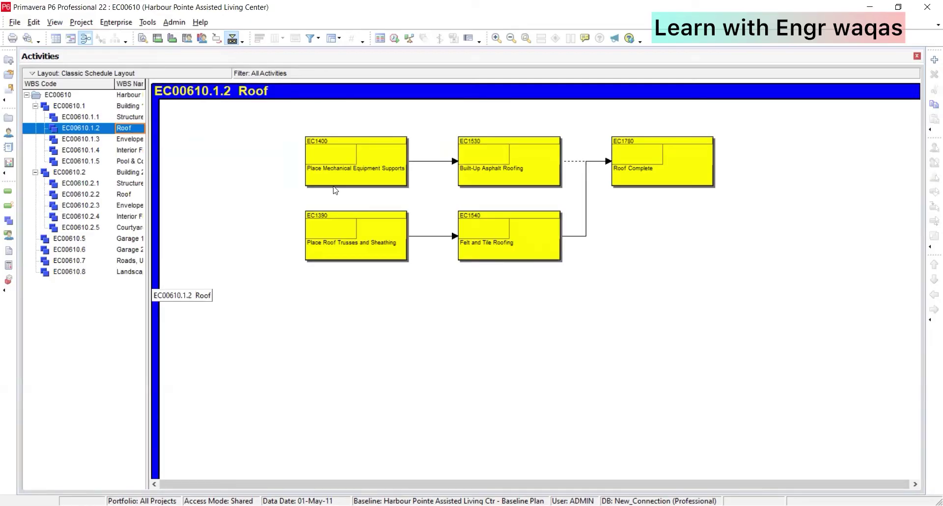
# Bring up Activity Network Options and its Box Template for the activity box fields
pyautogui.rightClick(363, 155)
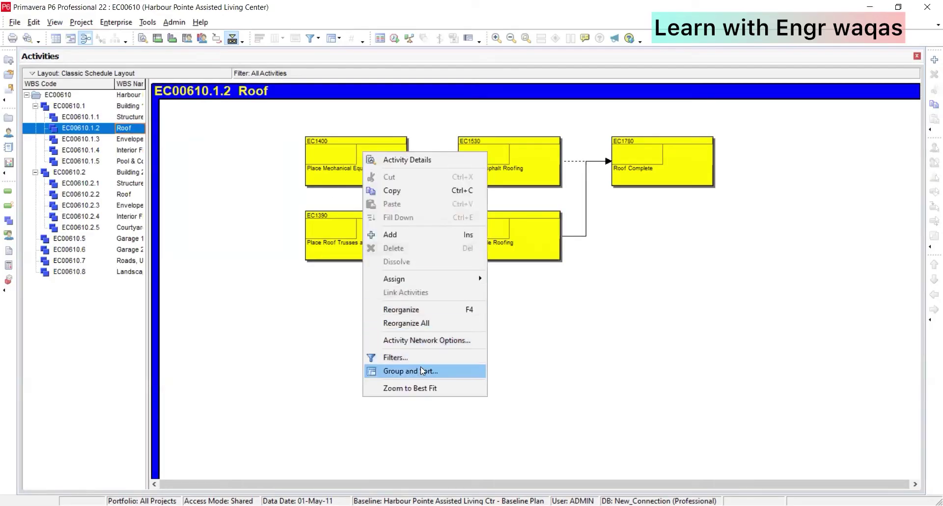
pyautogui.click(430, 341)
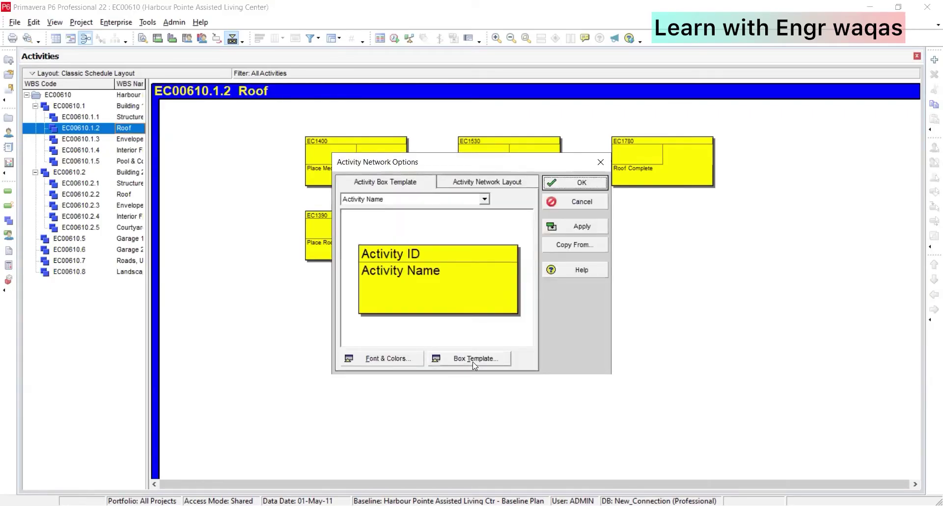
pyautogui.click(497, 183)
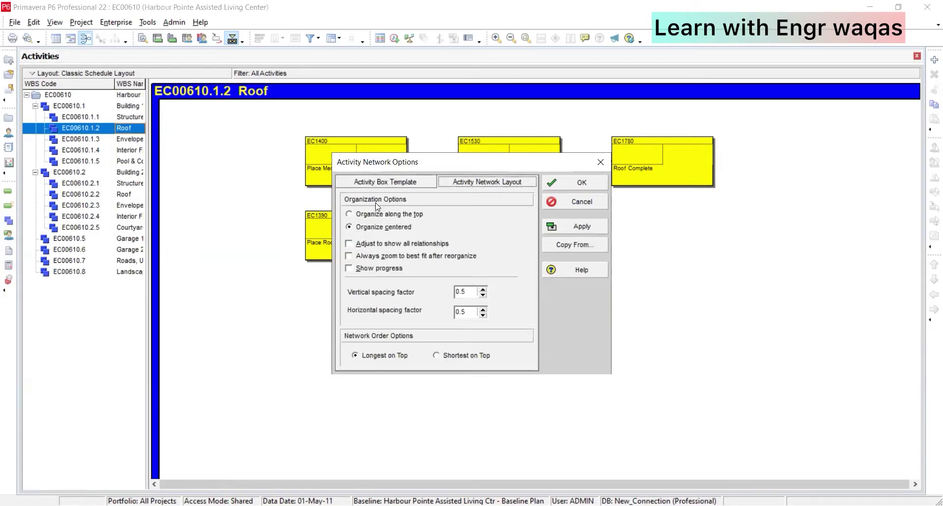
pyautogui.click(375, 184)
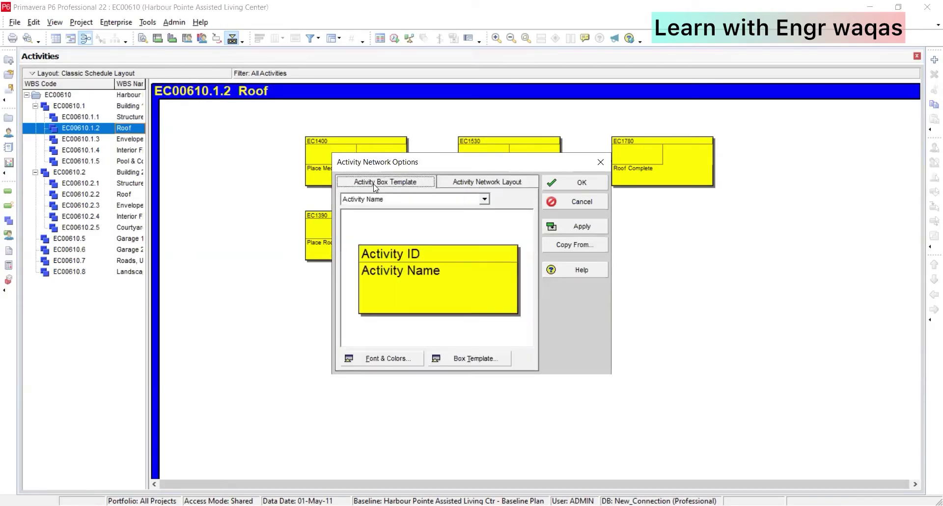
pyautogui.click(490, 363)
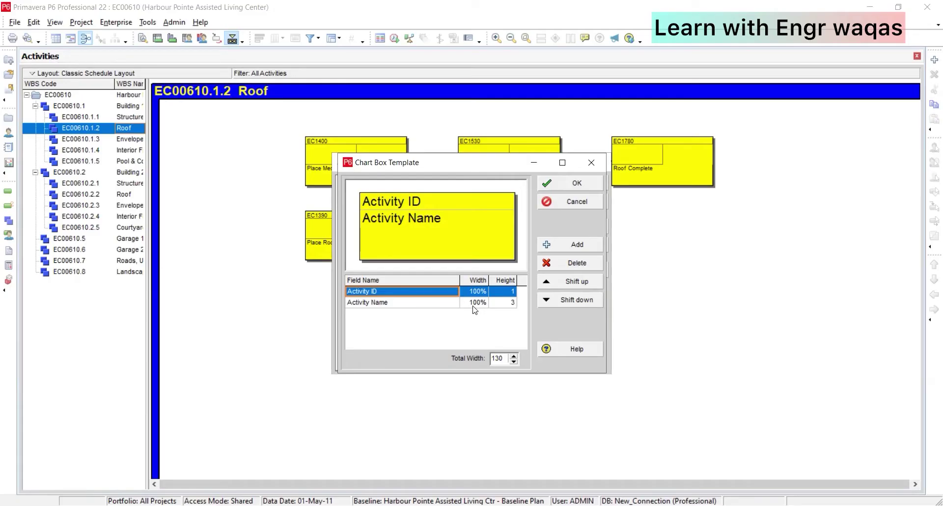
# Add Early Start and Early Finish rows to the activity box template
pyautogui.click(575, 245)
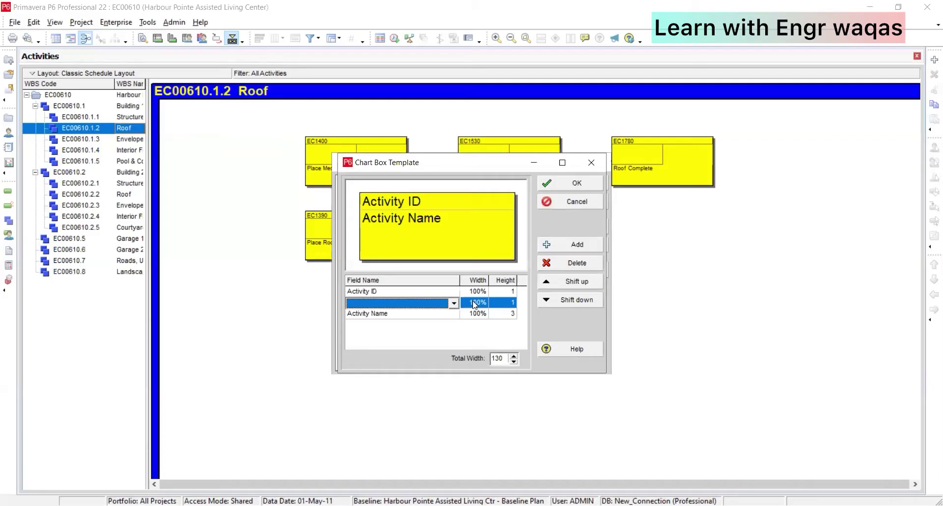
pyautogui.click(454, 303)
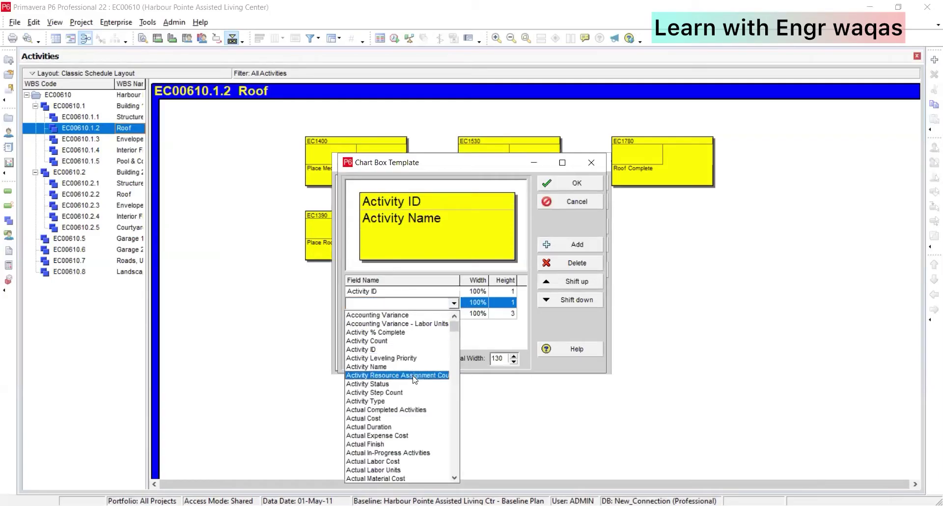
pyautogui.press('e')
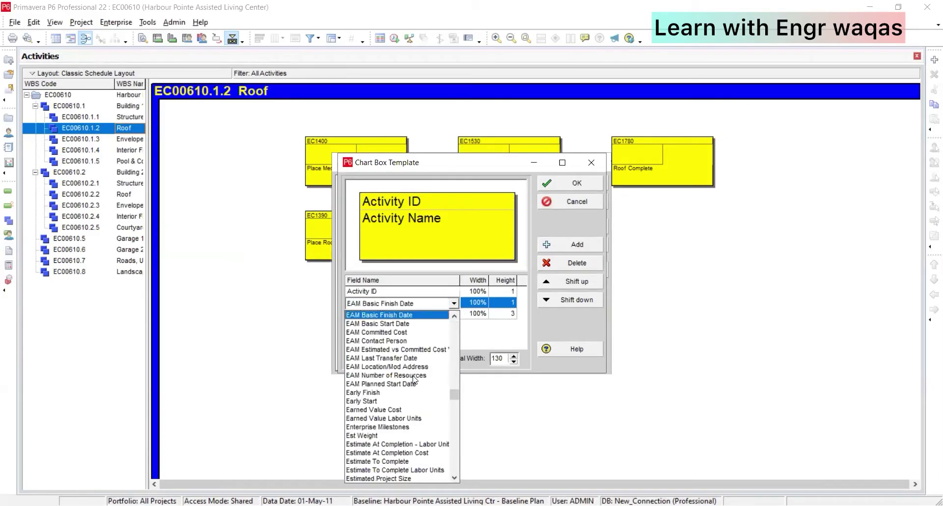
pyautogui.click(384, 401)
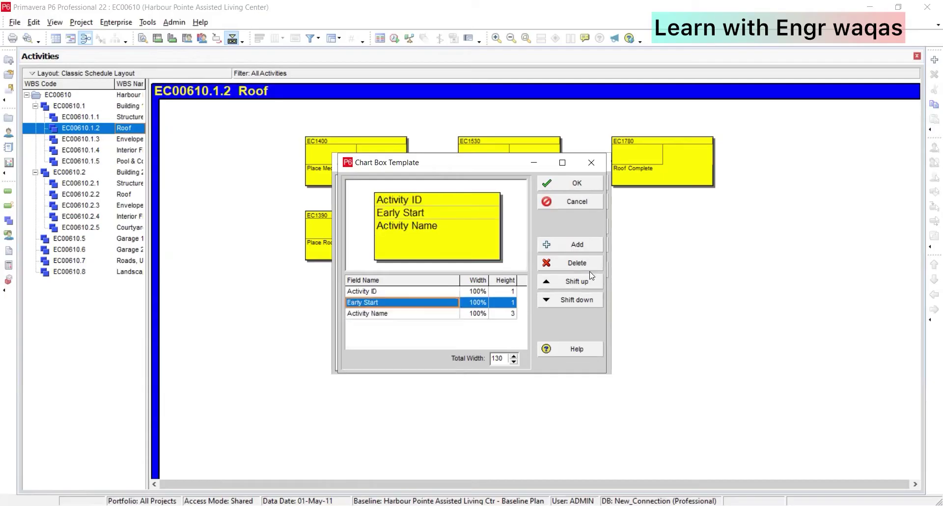
pyautogui.click(572, 244)
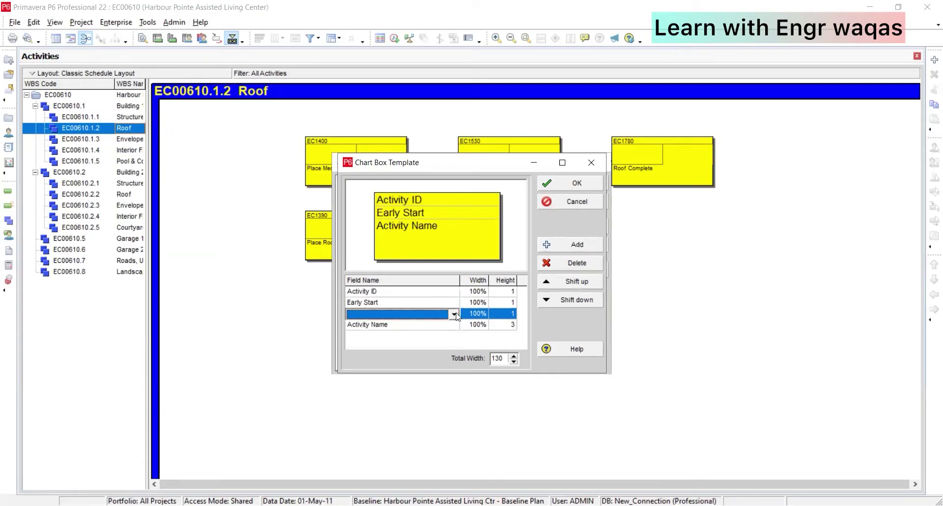
pyautogui.click(454, 314)
pyautogui.press('e')
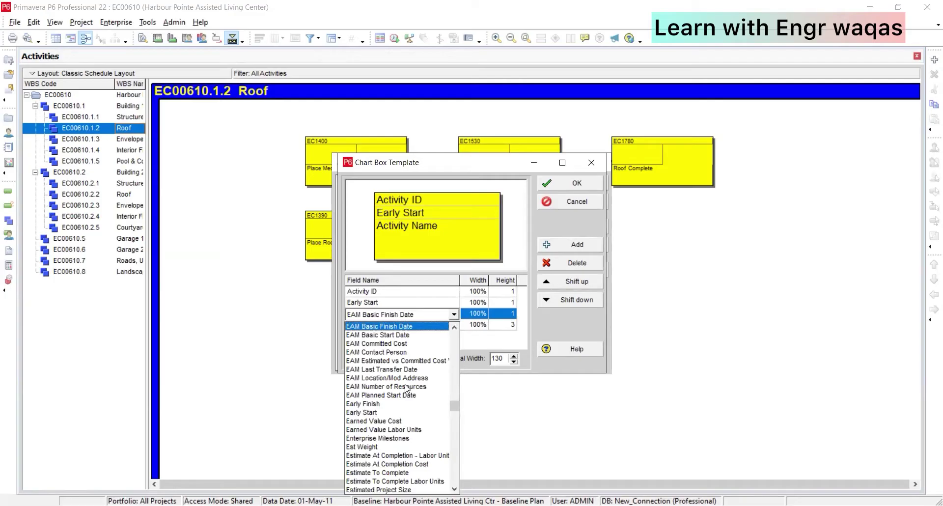
pyautogui.click(388, 404)
# Add Late Start and Late Finish rows and confirm the box template
pyautogui.click(575, 244)
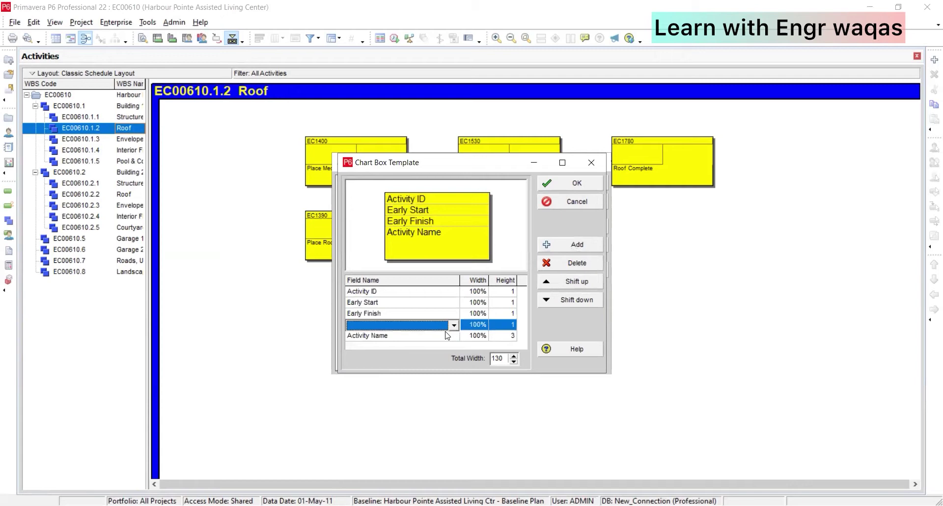
pyautogui.click(454, 324)
pyautogui.press('l')
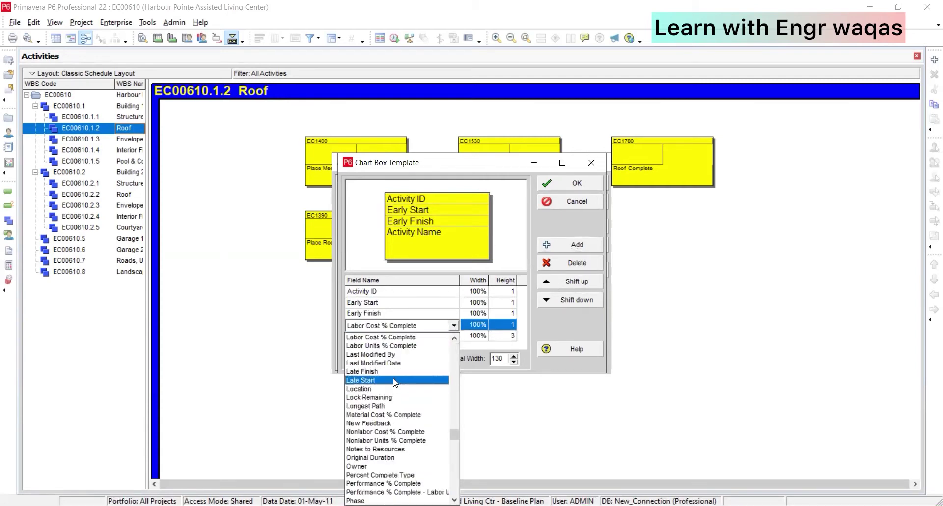
pyautogui.click(395, 380)
pyautogui.click(575, 244)
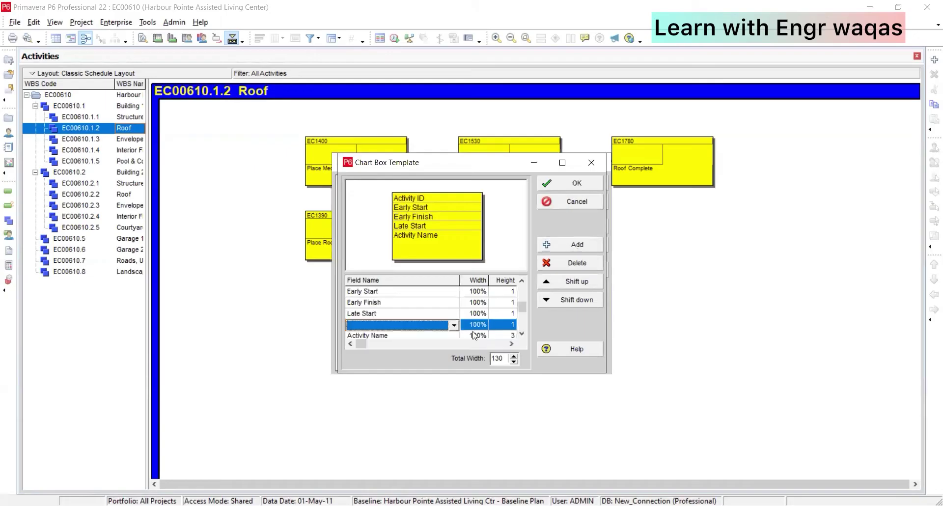
pyautogui.click(454, 325)
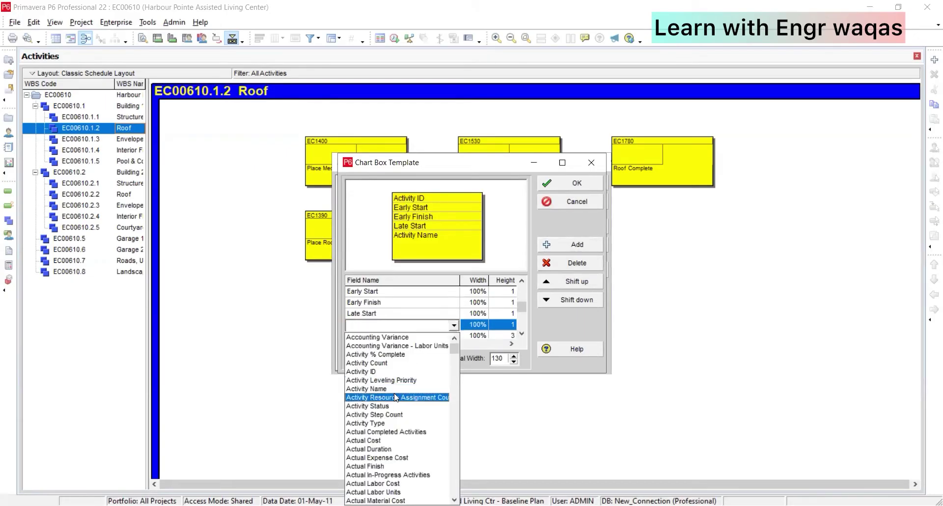
pyautogui.press('l')
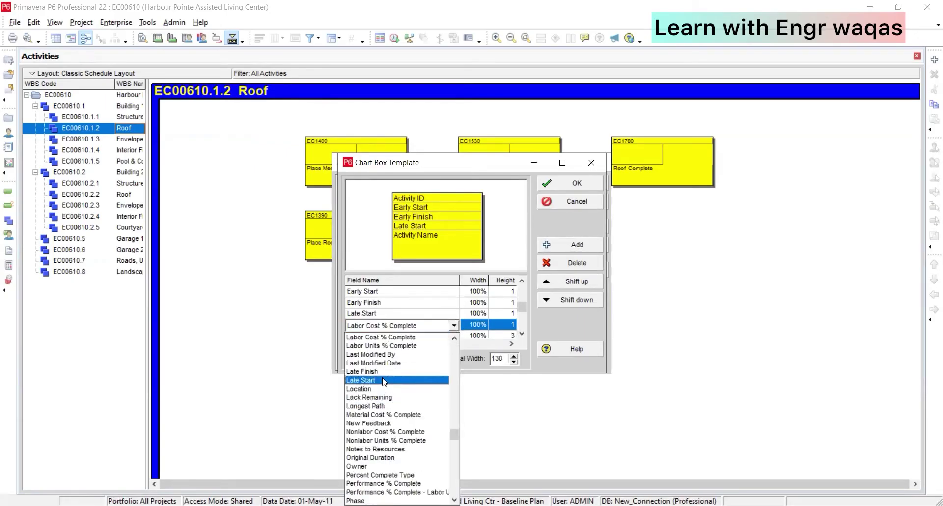
pyautogui.click(382, 372)
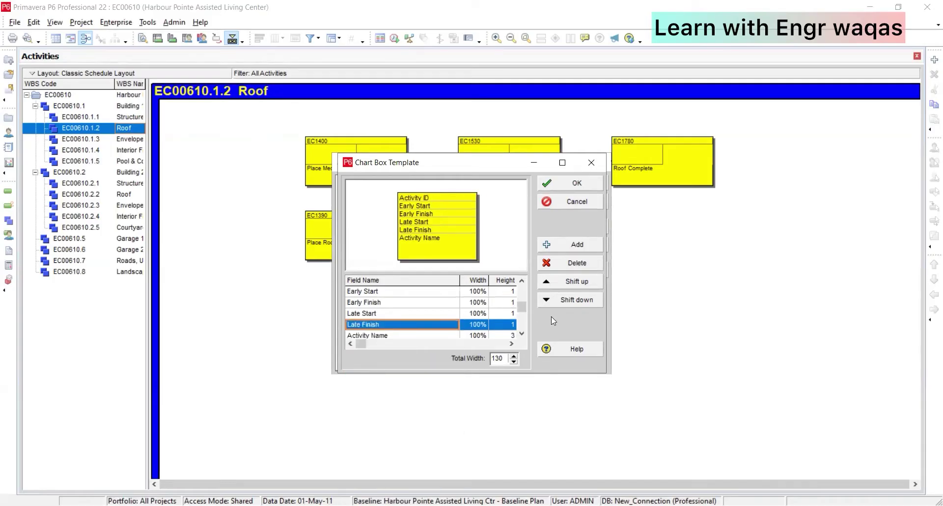
pyautogui.click(591, 189)
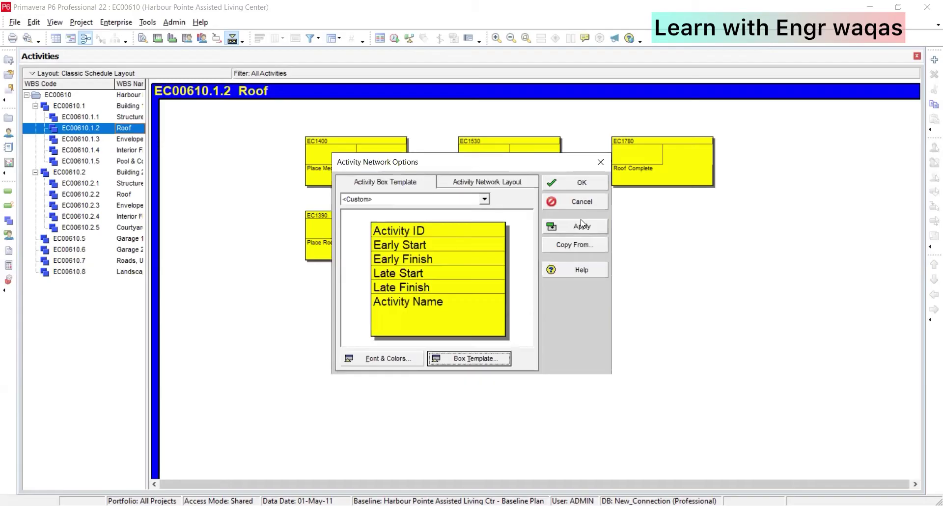
# Apply the new box layout, view the Roof activities, then show the whole EC00610 project network
pyautogui.click(588, 189)
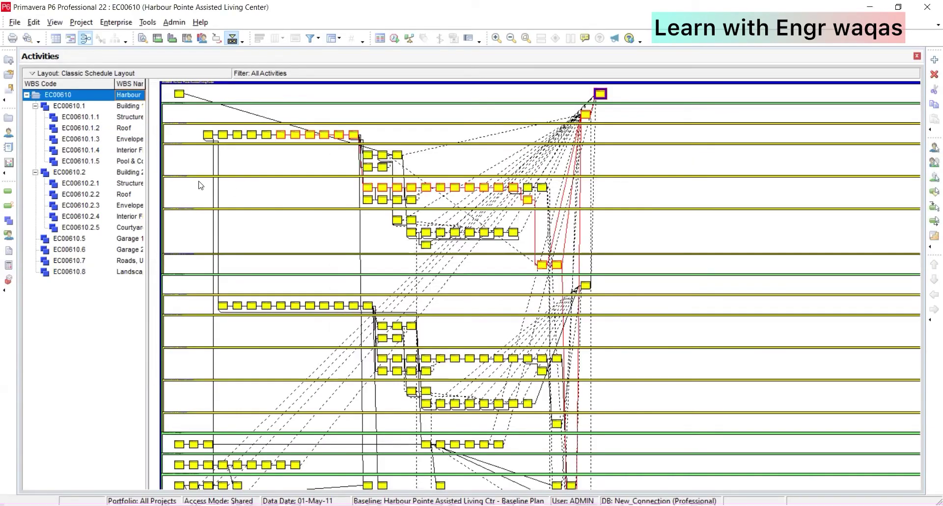
pyautogui.click(119, 129)
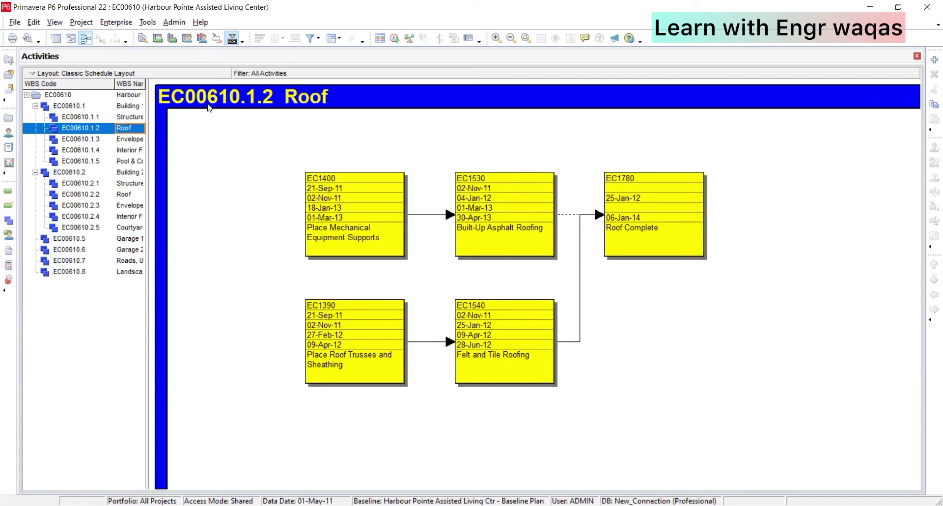
pyautogui.click(131, 96)
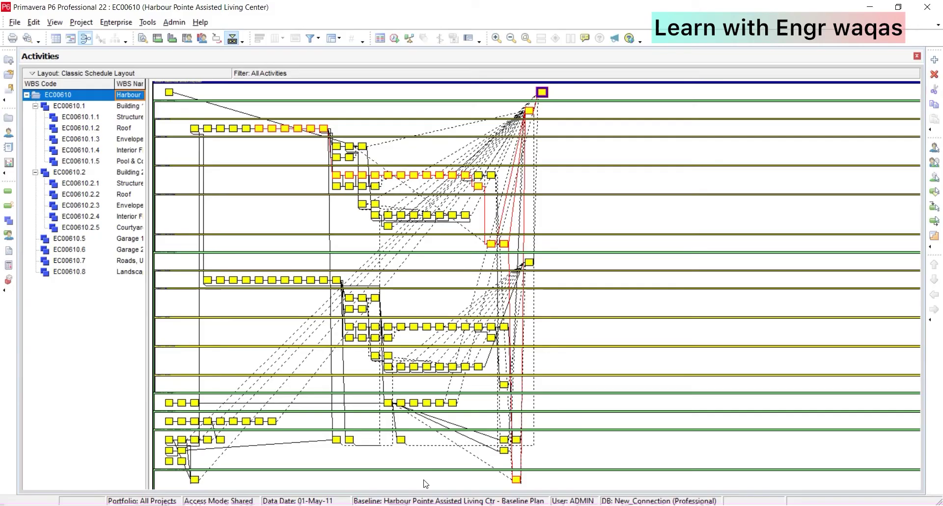
# Return to the Gantt chart and search the available columns for Total Float
pyautogui.click(70, 41)
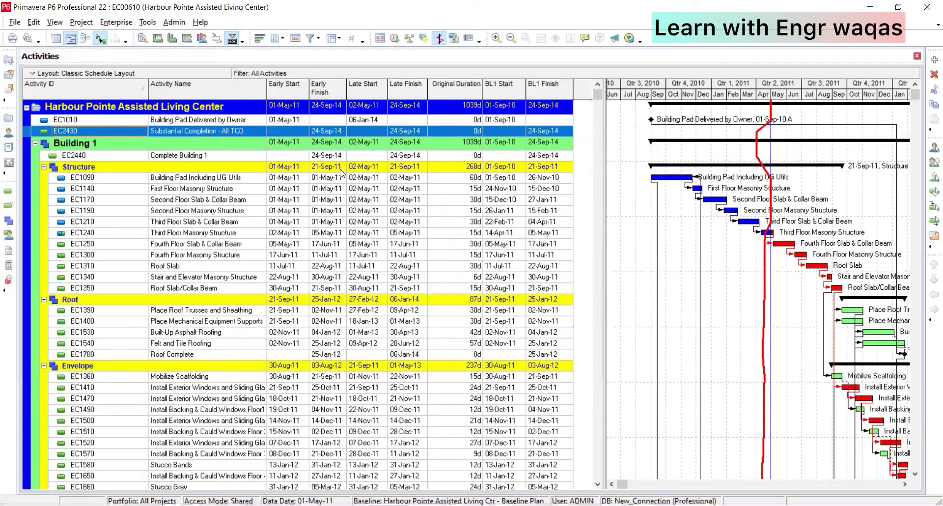
pyautogui.click(284, 40)
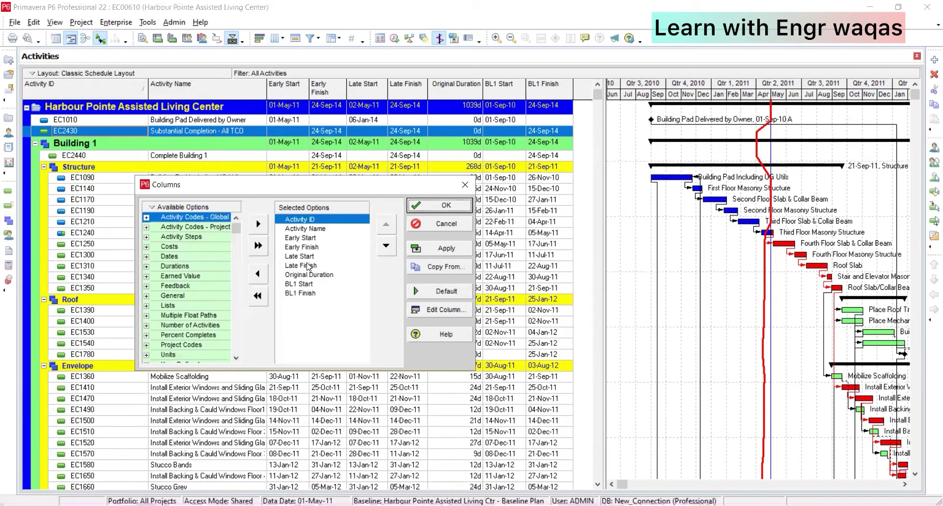
pyautogui.click(146, 256)
pyautogui.moveTo(233, 243)
pyautogui.mouseDown()
pyautogui.moveTo(234, 331)
pyautogui.moveTo(237, 239)
pyautogui.mouseUp()
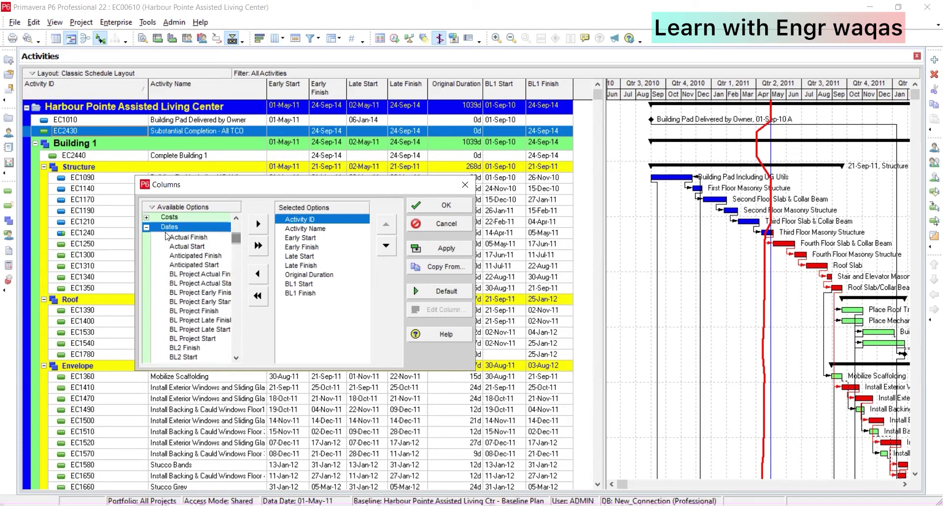
pyautogui.click(145, 227)
pyautogui.rightClick(151, 211)
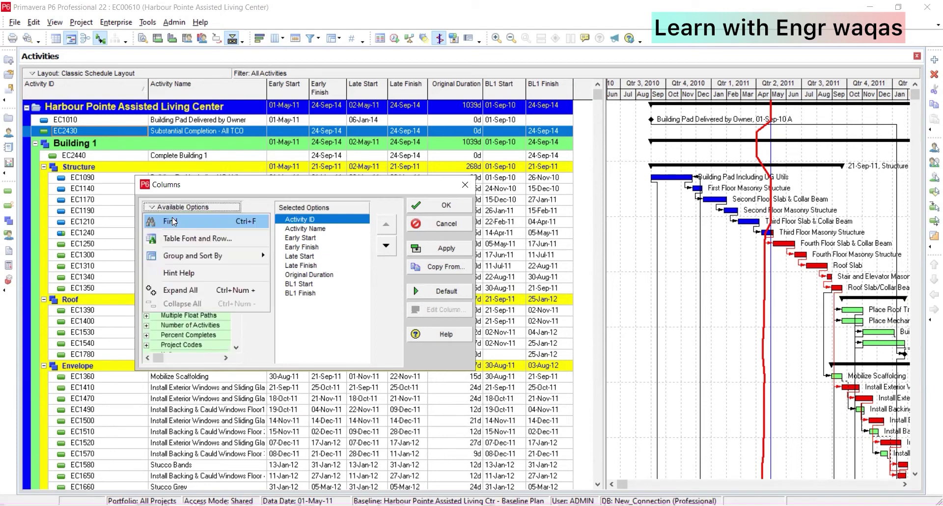
pyautogui.click(164, 216)
pyautogui.write('Tota')
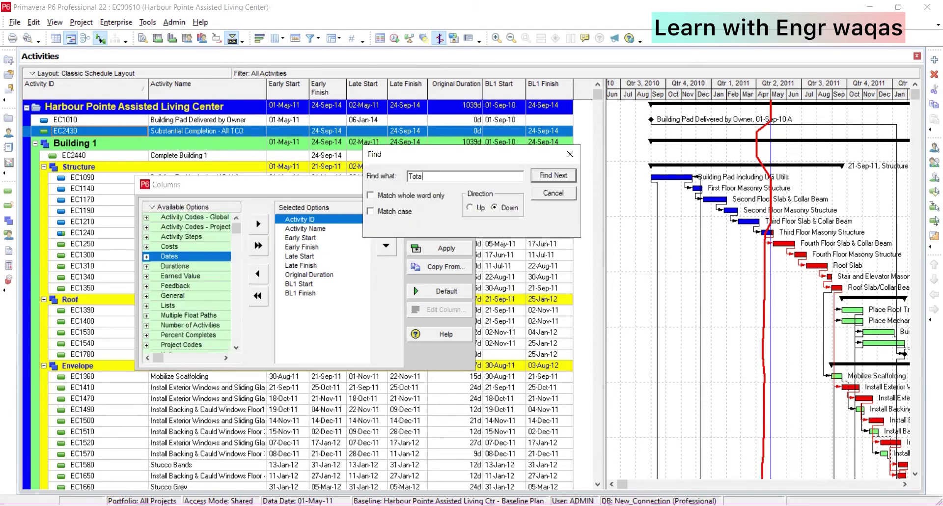
pyautogui.write('l Float')
pyautogui.click(535, 181)
pyautogui.click(570, 155)
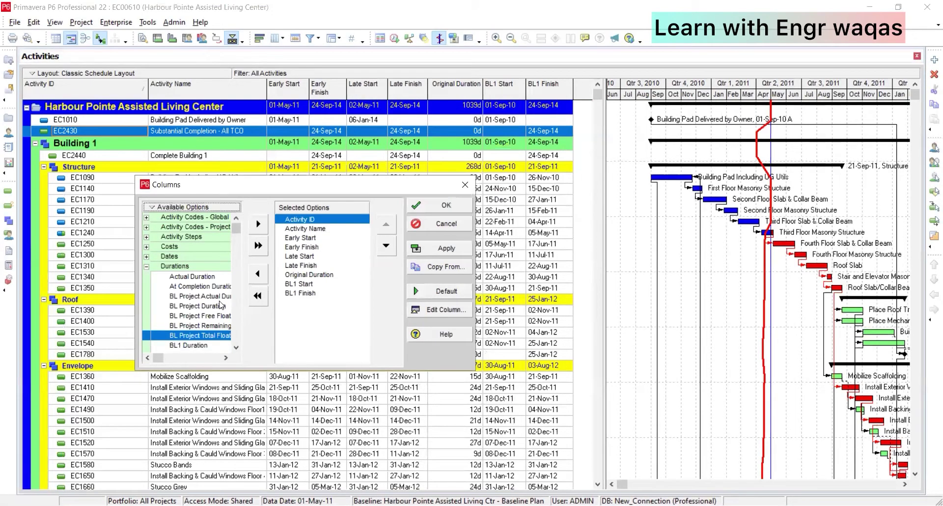
# Add Total Float below Activity Name and apply the columns
pyautogui.click(236, 348)
pyautogui.click(236, 347)
pyautogui.click(236, 348)
pyautogui.click(236, 348)
pyautogui.click(236, 348)
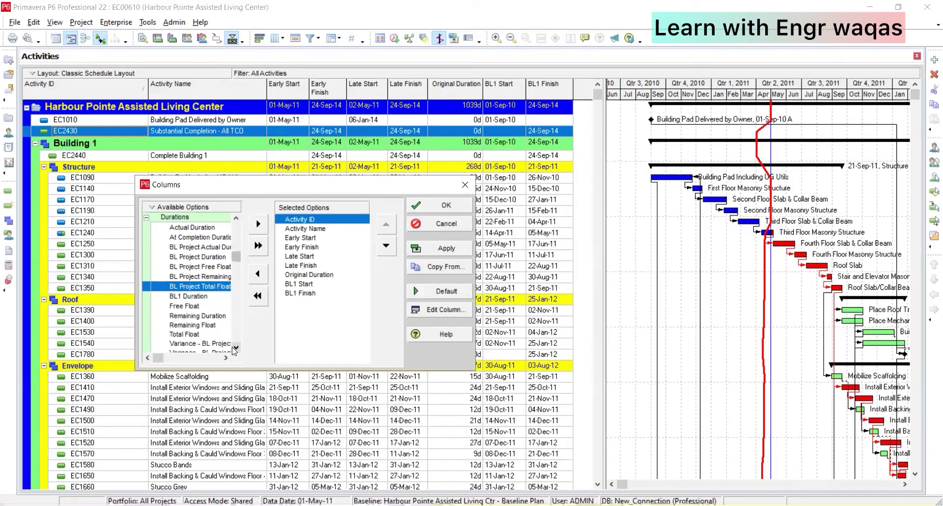
pyautogui.click(209, 334)
pyautogui.click(260, 225)
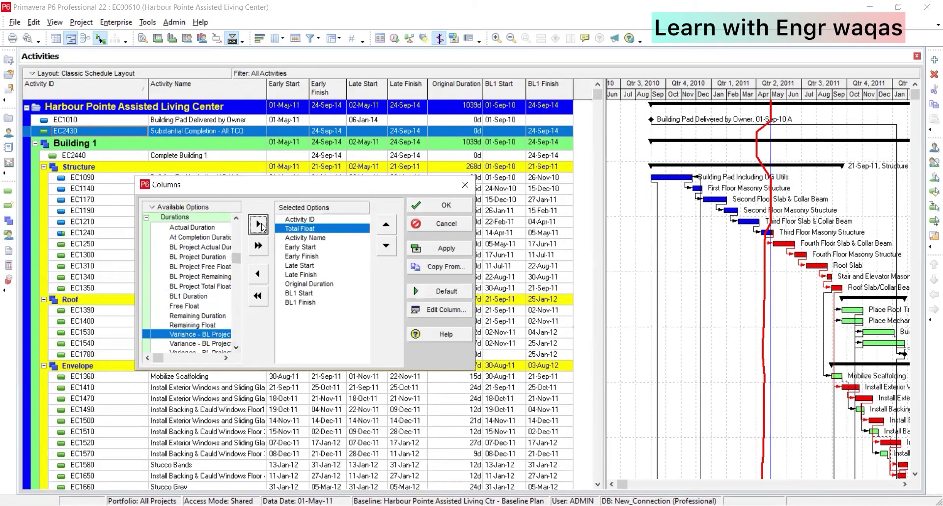
pyautogui.click(385, 246)
pyautogui.click(444, 248)
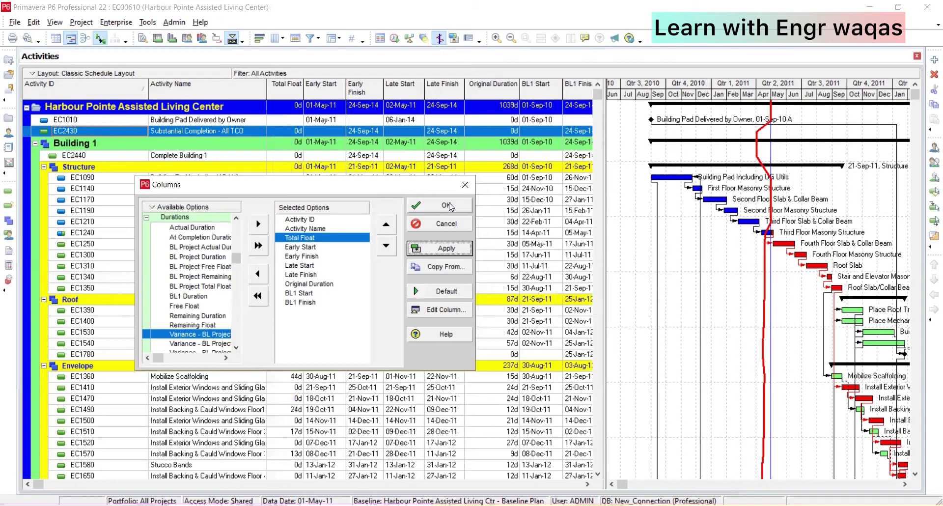
pyautogui.click(445, 204)
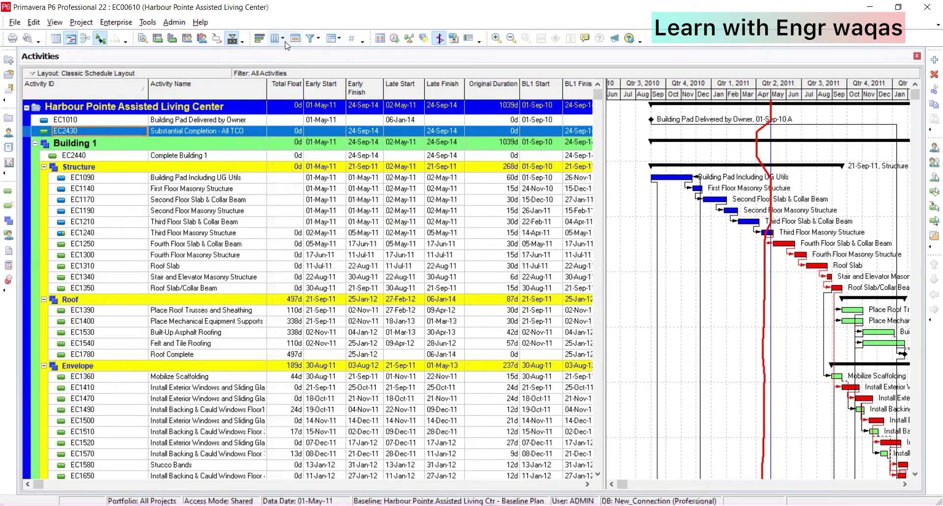
# Remove the Early Start, Early Finish, Late Start and Late Finish columns and apply
pyautogui.click(334, 39)
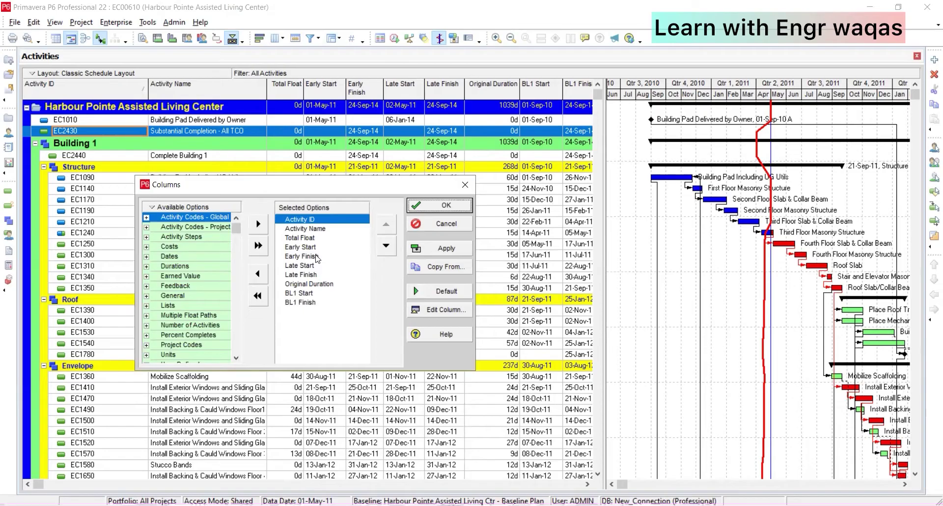
pyautogui.click(317, 256)
pyautogui.click(259, 274)
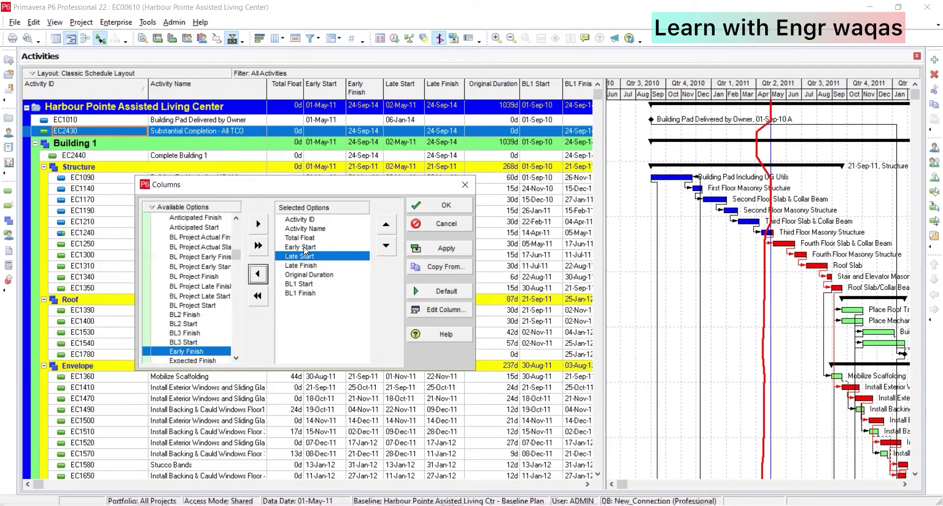
pyautogui.click(259, 274)
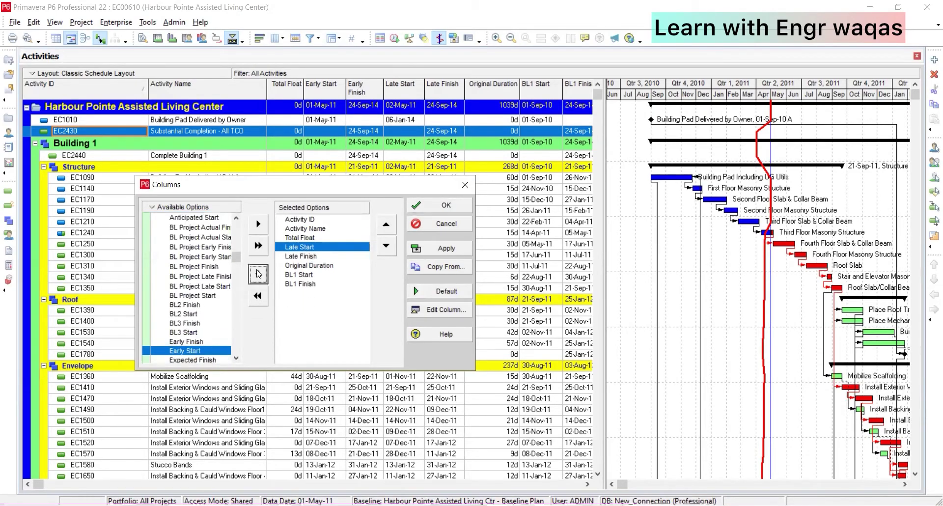
pyautogui.click(259, 274)
pyautogui.click(259, 274)
pyautogui.click(446, 248)
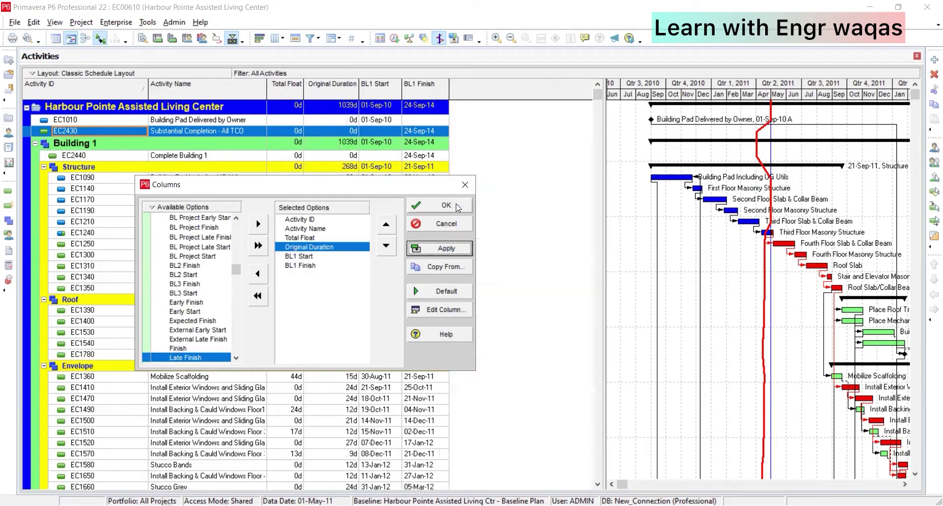
pyautogui.click(446, 204)
# Widen the Gantt chart and scroll the activities checking Total Float, e.g. Roof 497d, Envelope 189d
pyautogui.moveTo(603, 203); pyautogui.dragTo(469, 209)
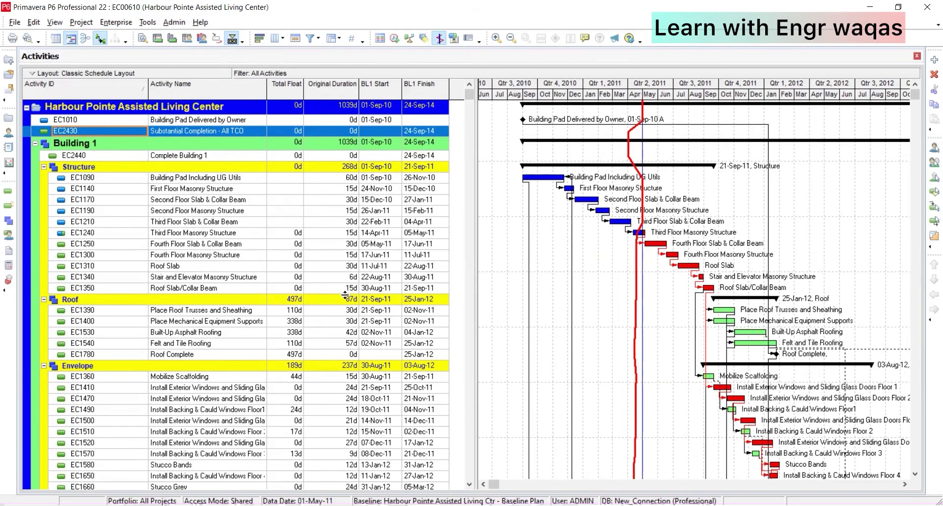
pyautogui.scroll(-2, 345, 295)
pyautogui.scroll(-2, 346, 297)
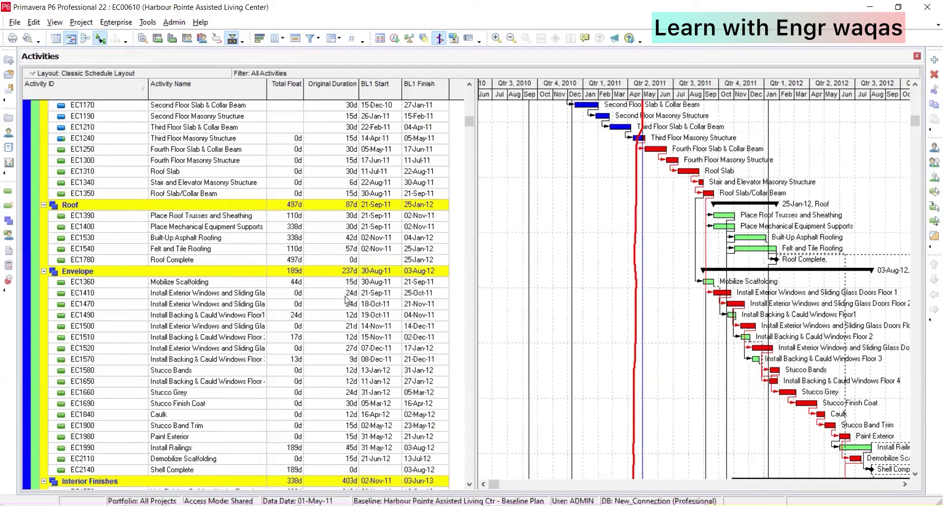
pyautogui.scroll(2, 347, 299)
pyautogui.scroll(1, 346, 300)
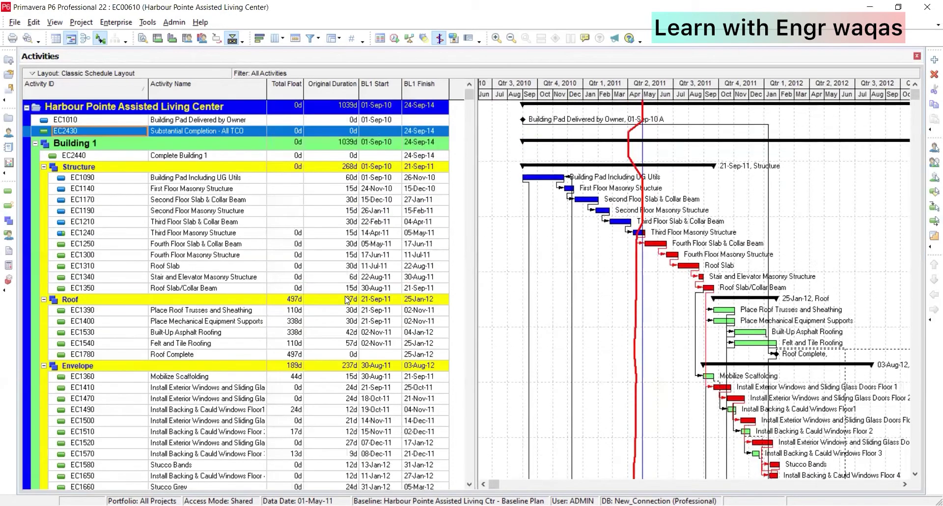
pyautogui.scroll(-2, 346, 299)
pyautogui.scroll(-1, 346, 298)
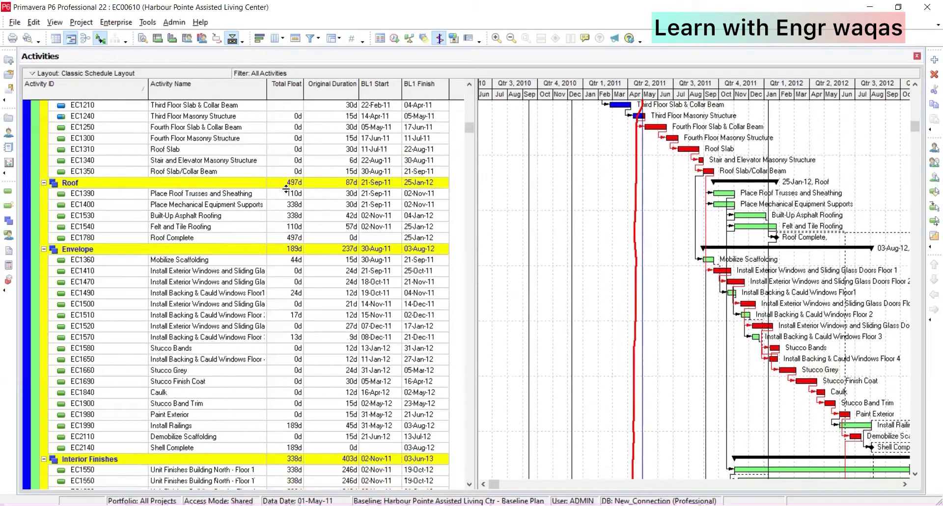
pyautogui.scroll(3, 285, 189)
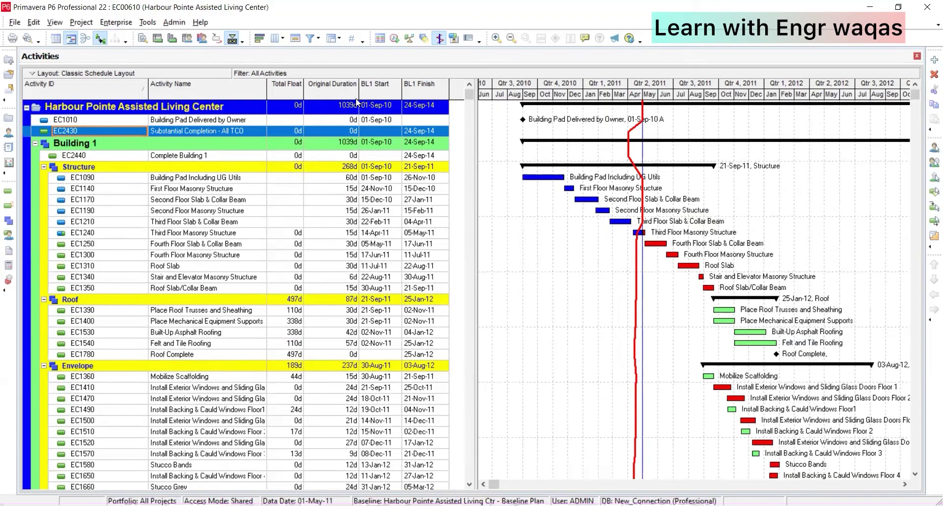
pyautogui.scroll(-4, 348, 115)
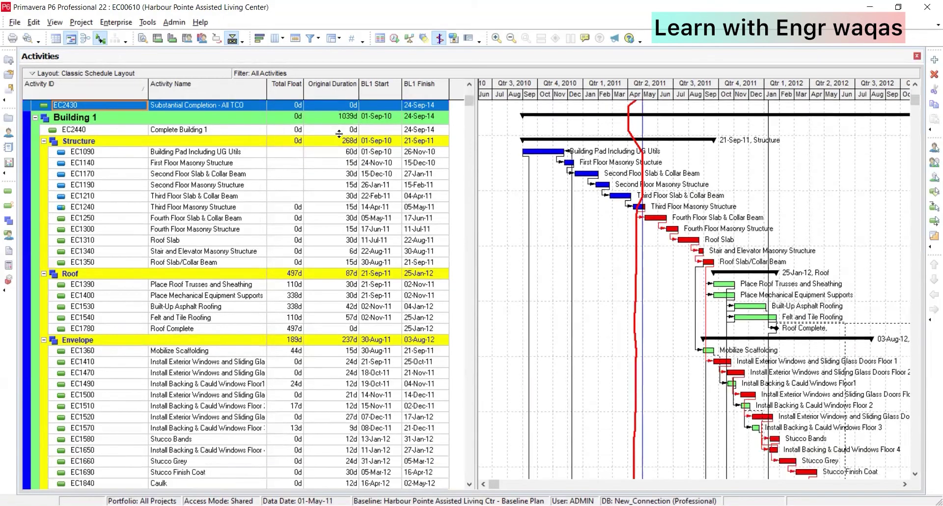
pyautogui.scroll(-1, 278, 176)
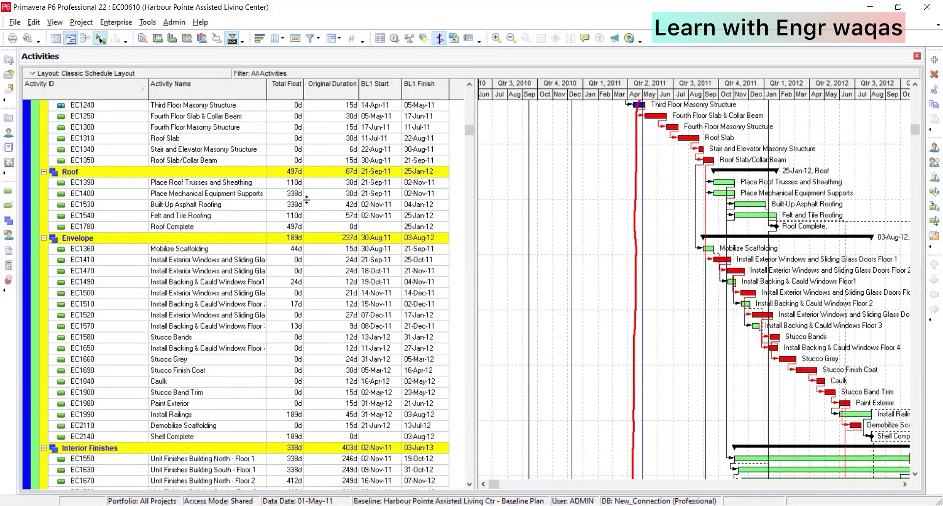
pyautogui.scroll(-5, 292, 246)
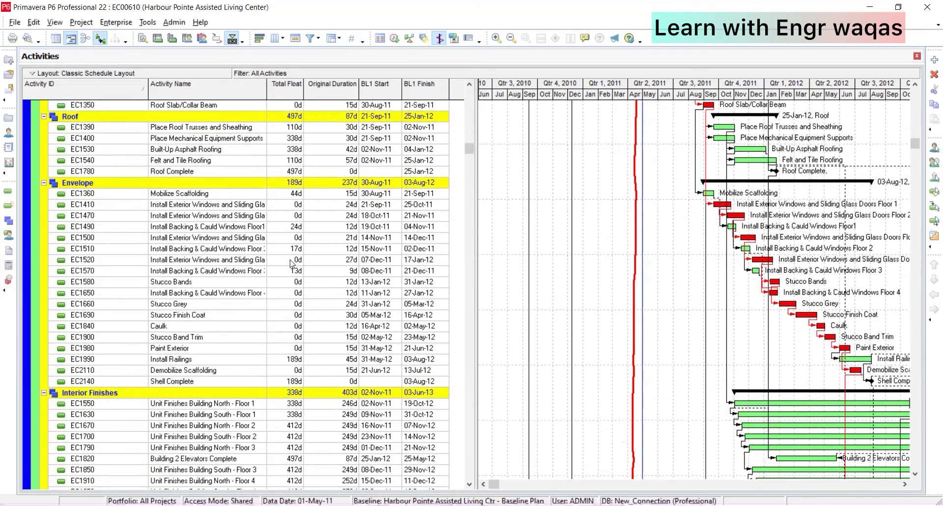
pyautogui.scroll(-8, 291, 264)
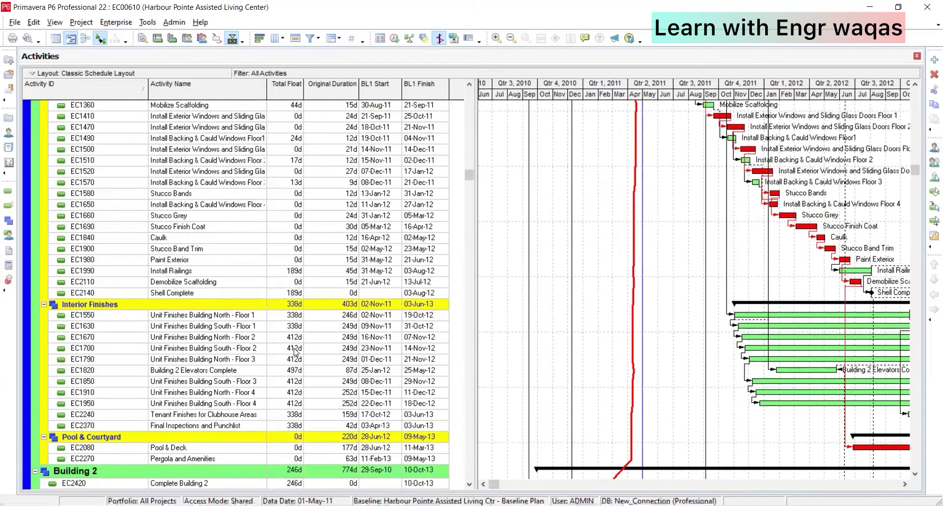
pyautogui.scroll(-7, 294, 349)
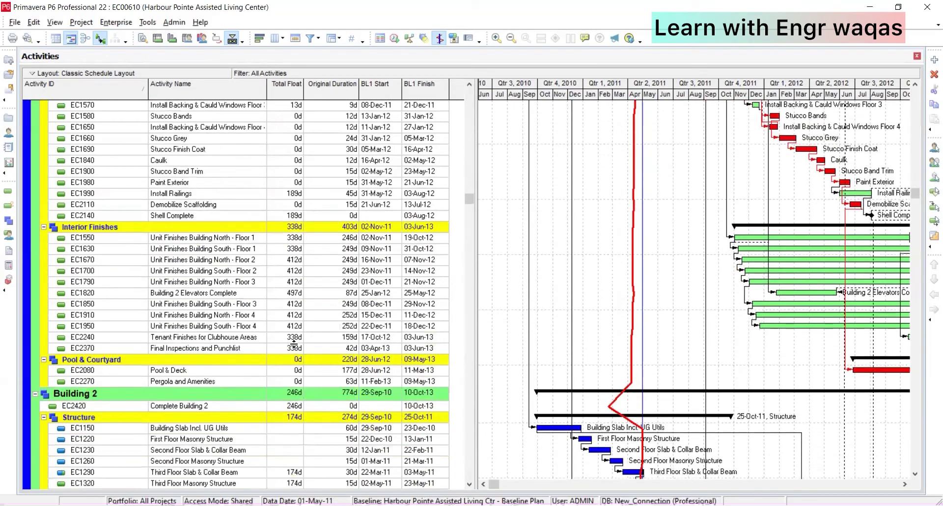
pyautogui.scroll(-5, 294, 344)
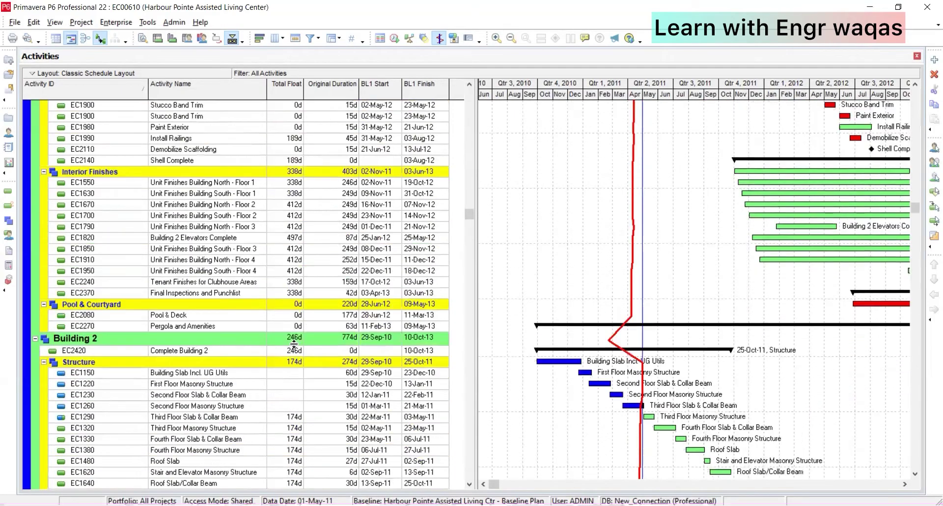
pyautogui.scroll(18, 294, 343)
pyautogui.scroll(6, 294, 344)
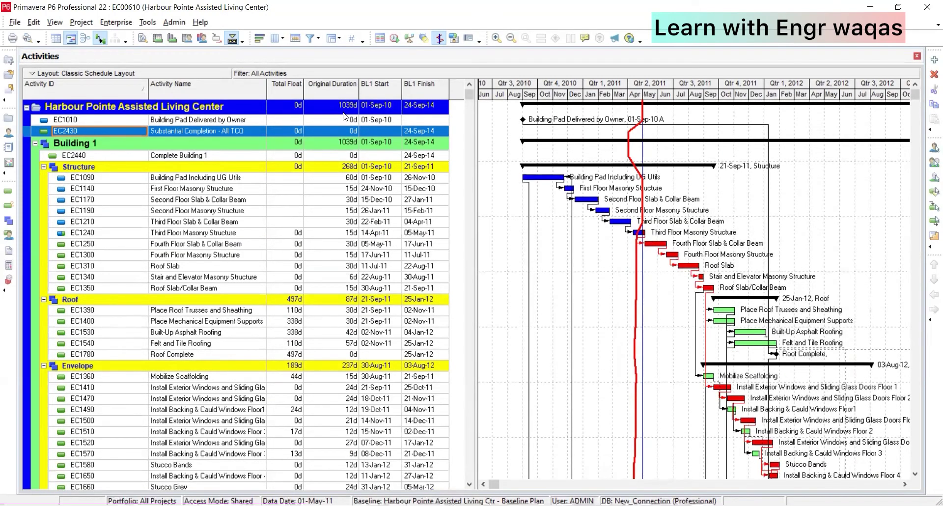
pyautogui.scroll(-2, 343, 118)
pyautogui.scroll(-1, 343, 150)
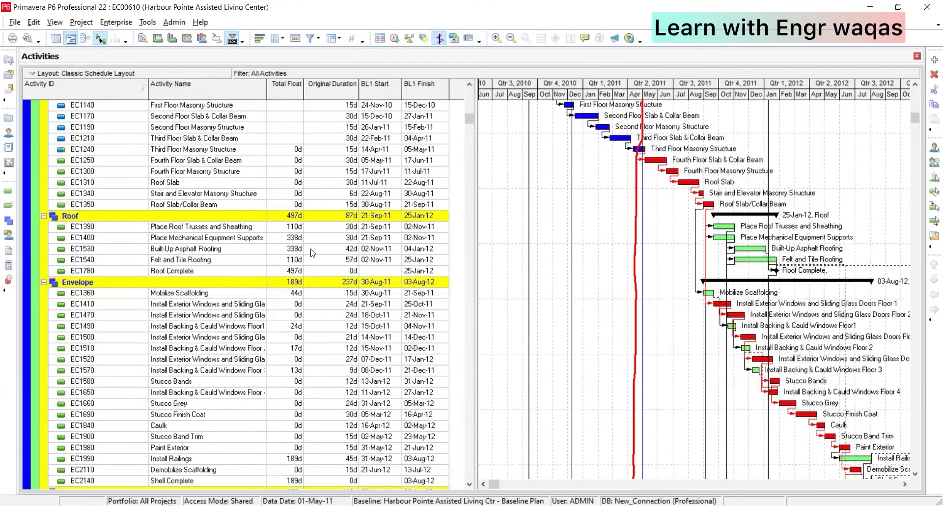
pyautogui.scroll(4, 299, 274)
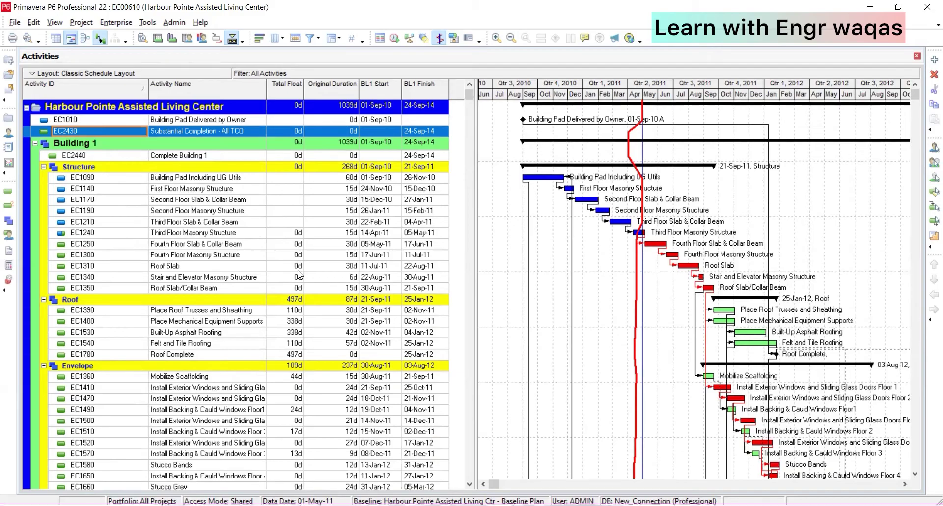
# Reschedule with relationship lag on the 24 Hour Calendar, raising Roof float to 584d and Envelope to 218d
pyautogui.click(394, 38)
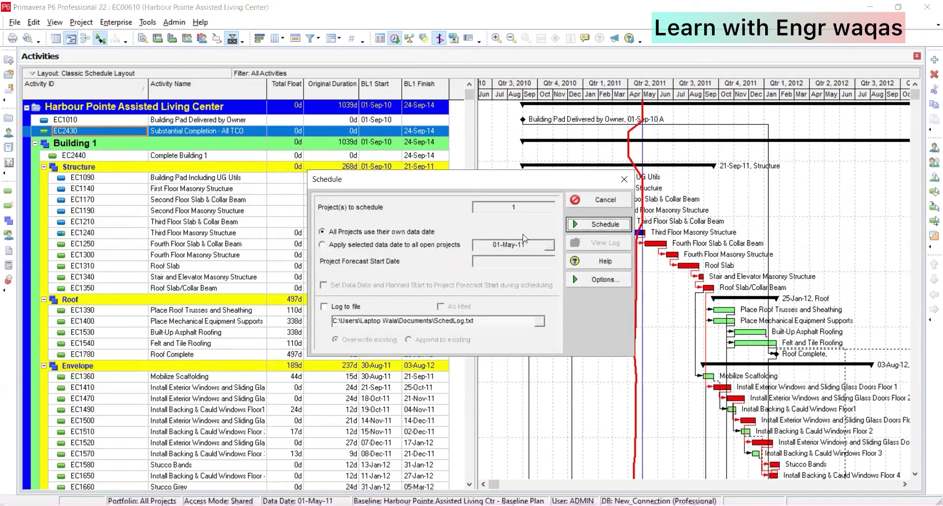
pyautogui.click(606, 280)
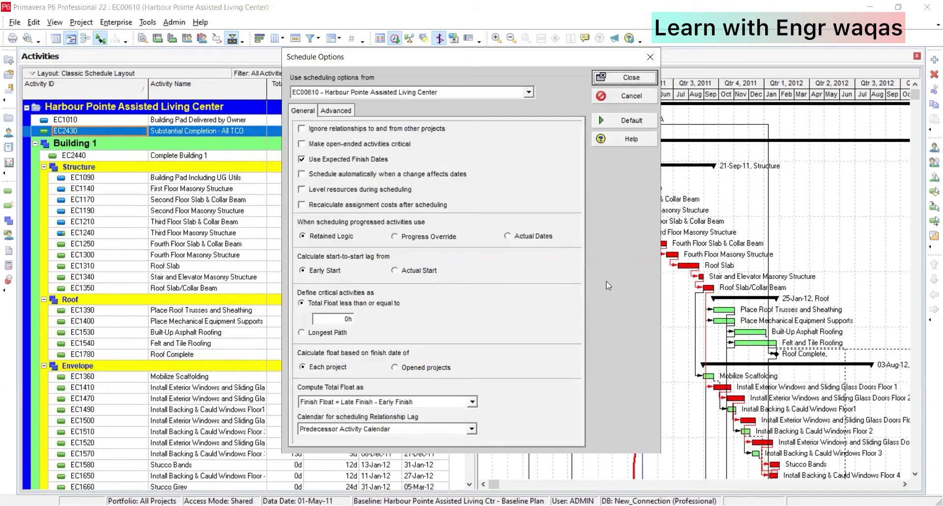
pyautogui.click(473, 430)
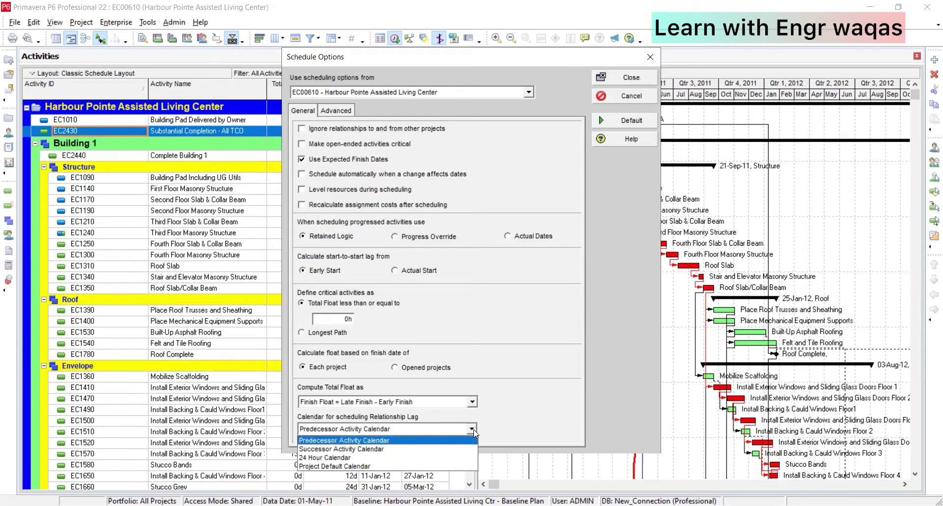
pyautogui.click(466, 458)
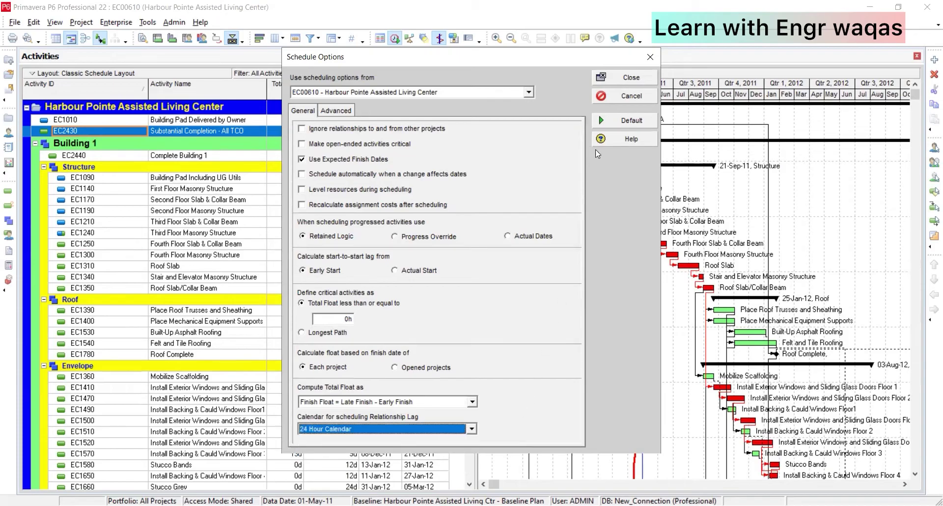
pyautogui.click(620, 80)
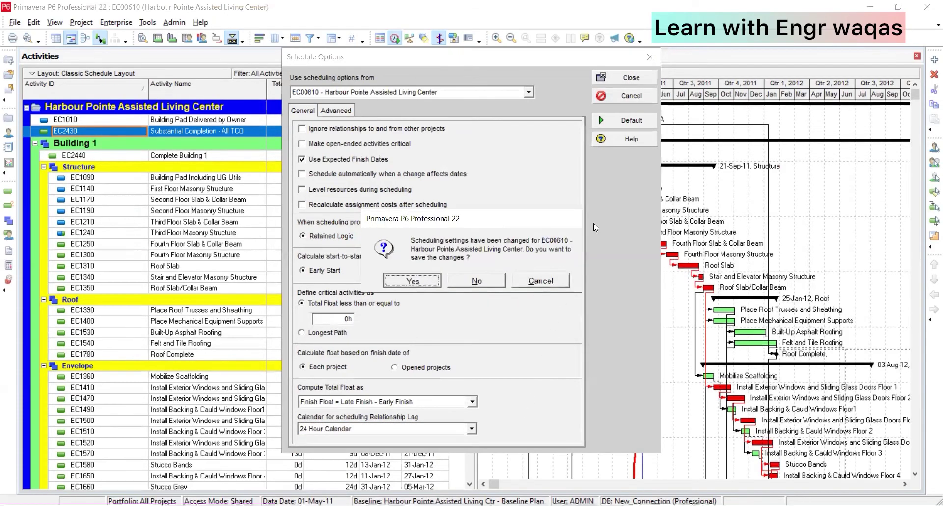
pyautogui.press('Return')
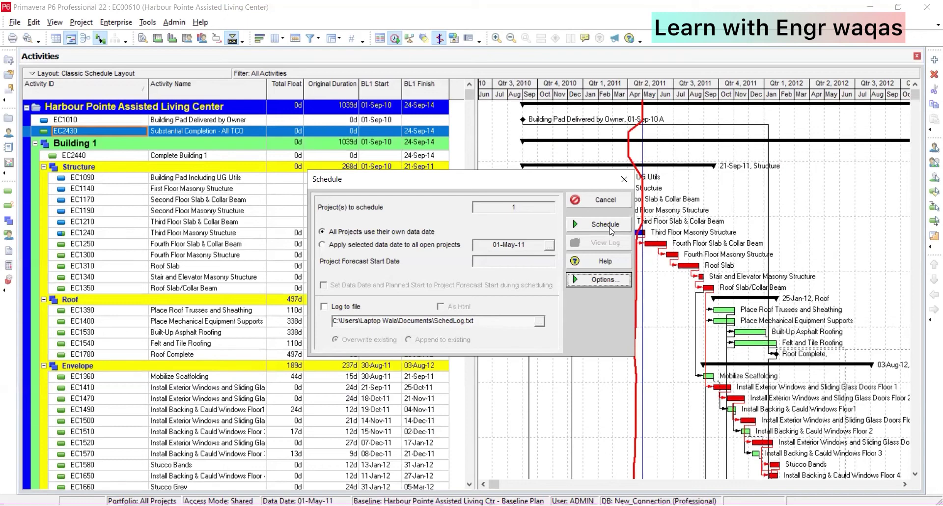
pyautogui.click(610, 229)
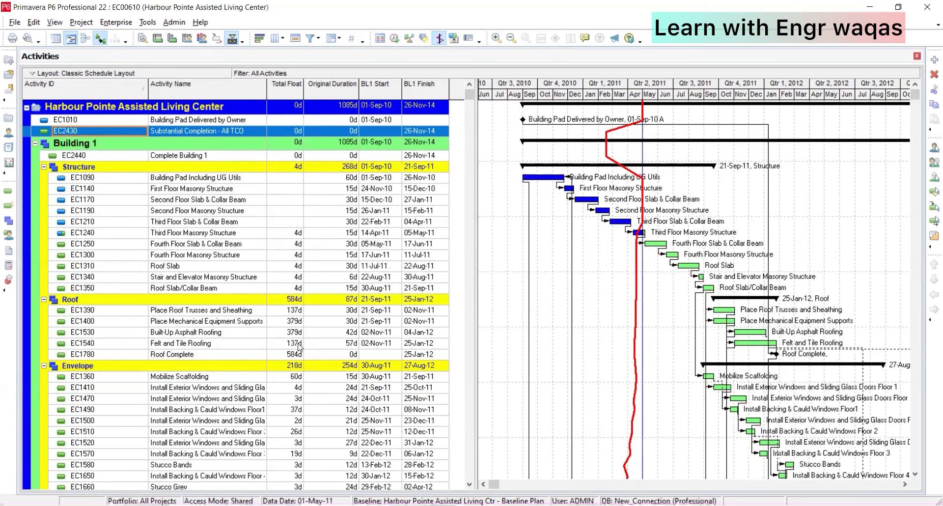
pyautogui.click(299, 343)
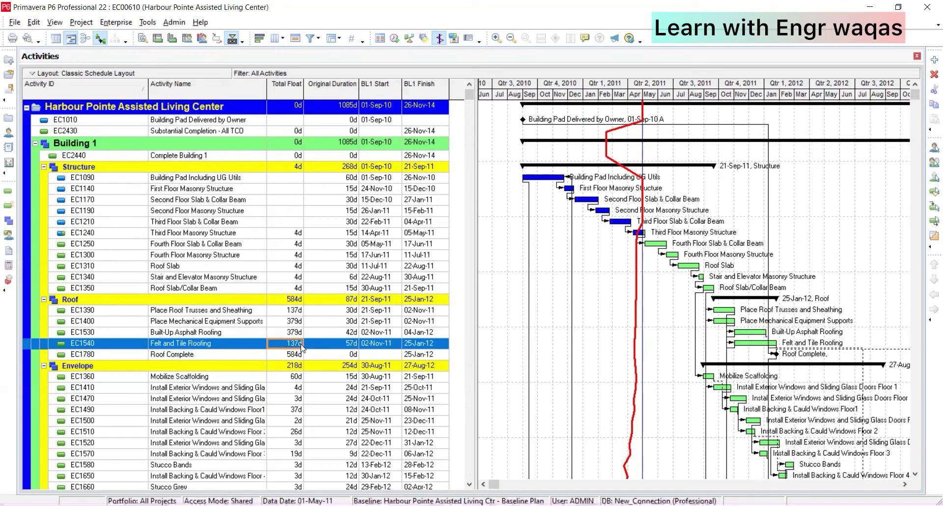
pyautogui.click(396, 39)
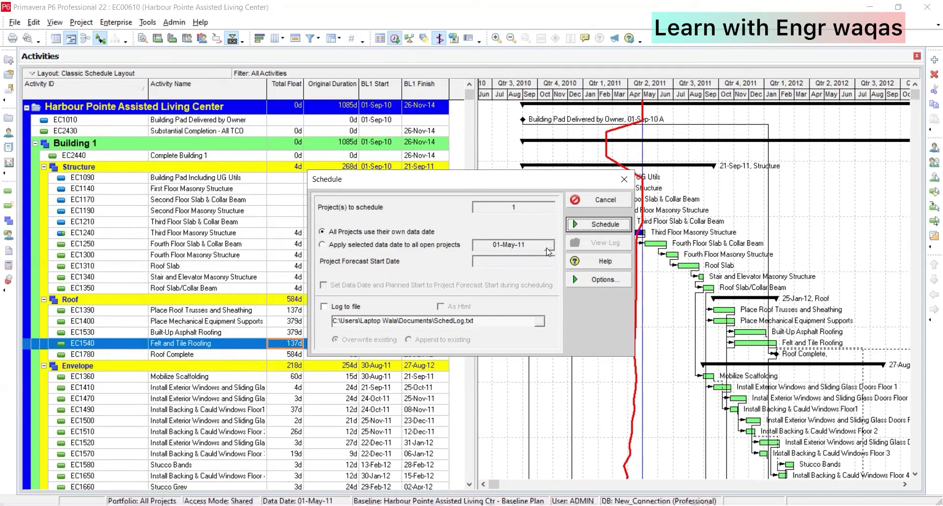
pyautogui.click(619, 184)
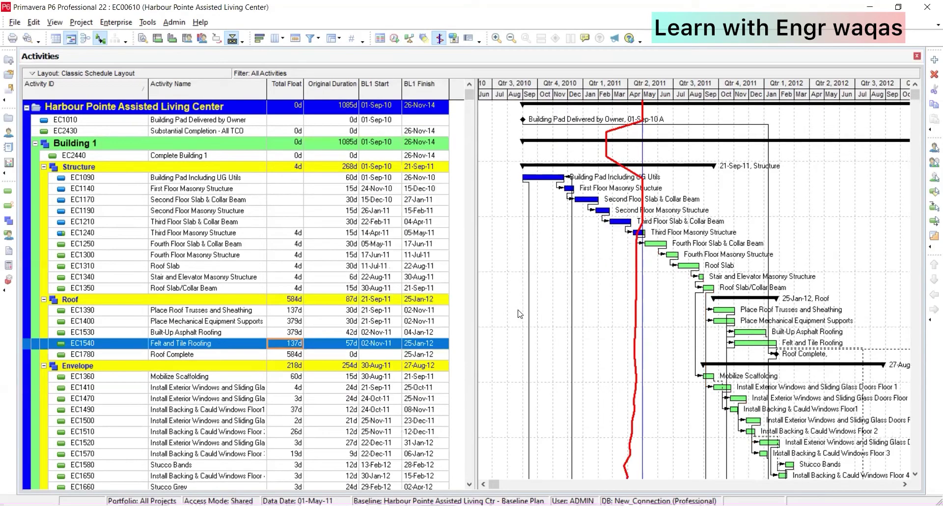
pyautogui.scroll(-6, 715, 288)
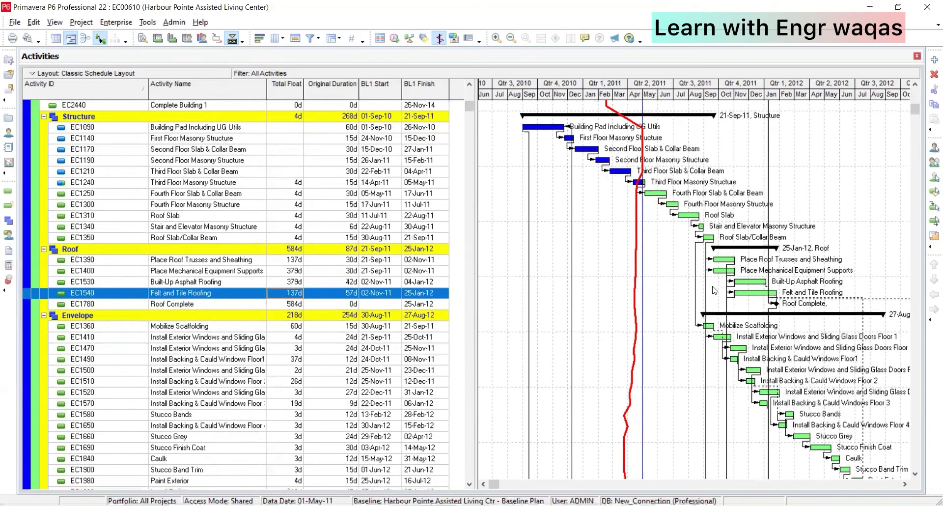
pyautogui.scroll(-7, 714, 290)
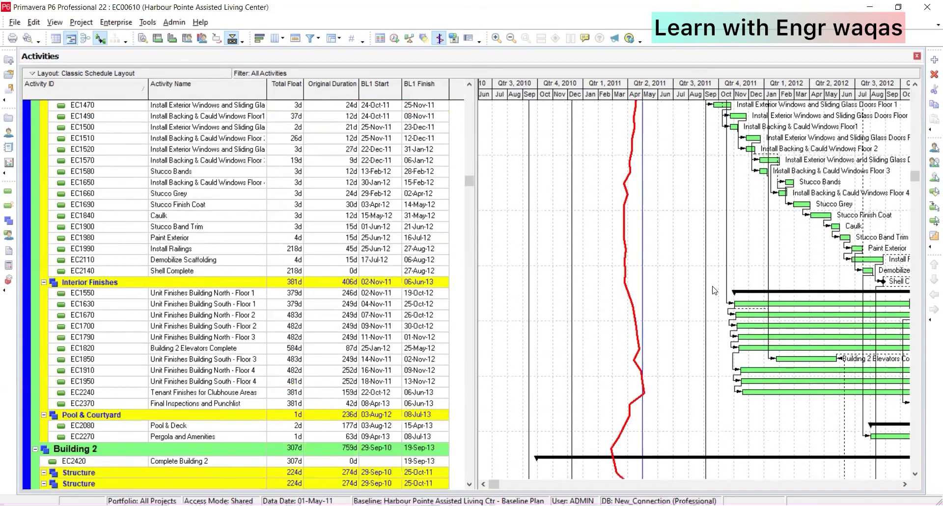
pyautogui.scroll(8, 714, 290)
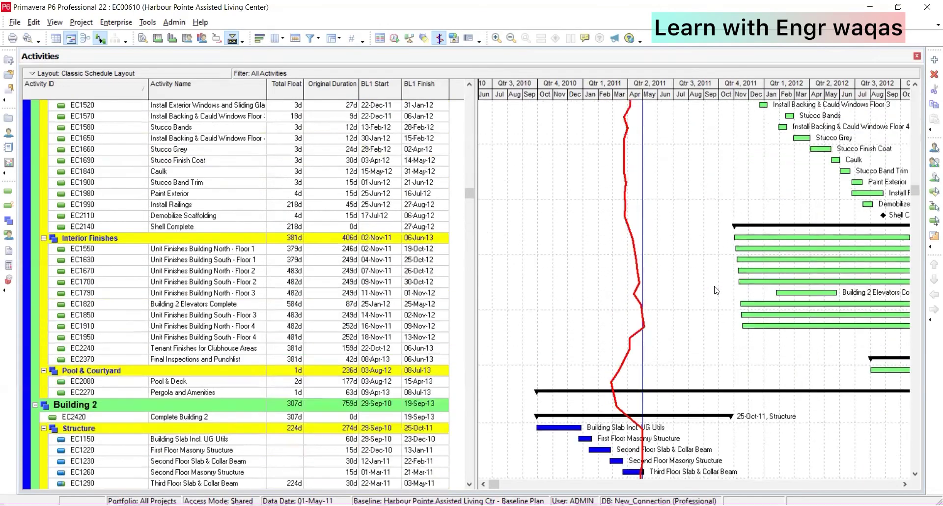
pyautogui.scroll(2, 714, 289)
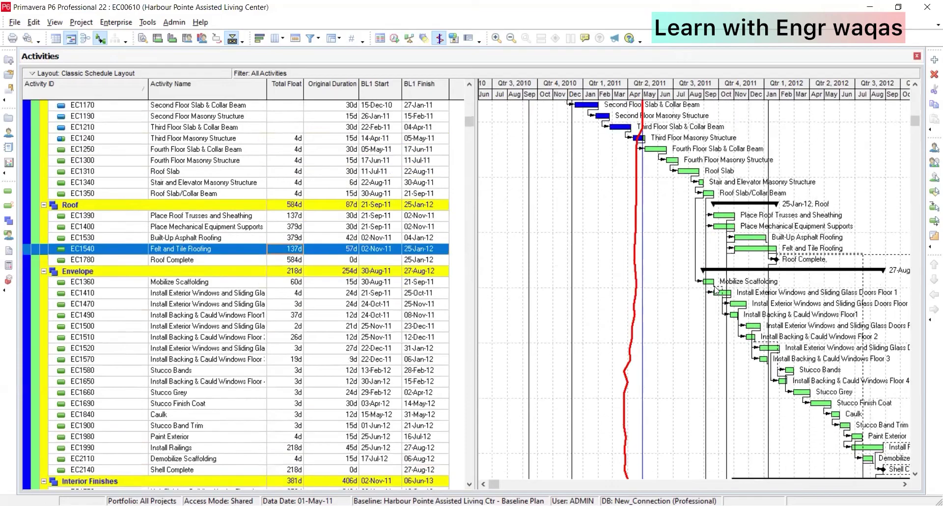
pyautogui.click(291, 254)
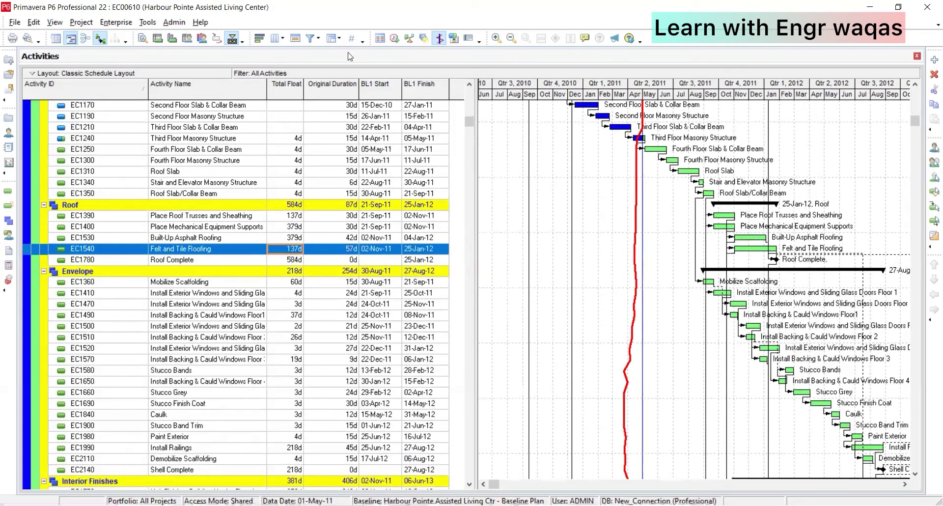
# Set relationship lag back to Predecessor Activity Calendar, keeping total float computed as Finish Float
pyautogui.click(395, 37)
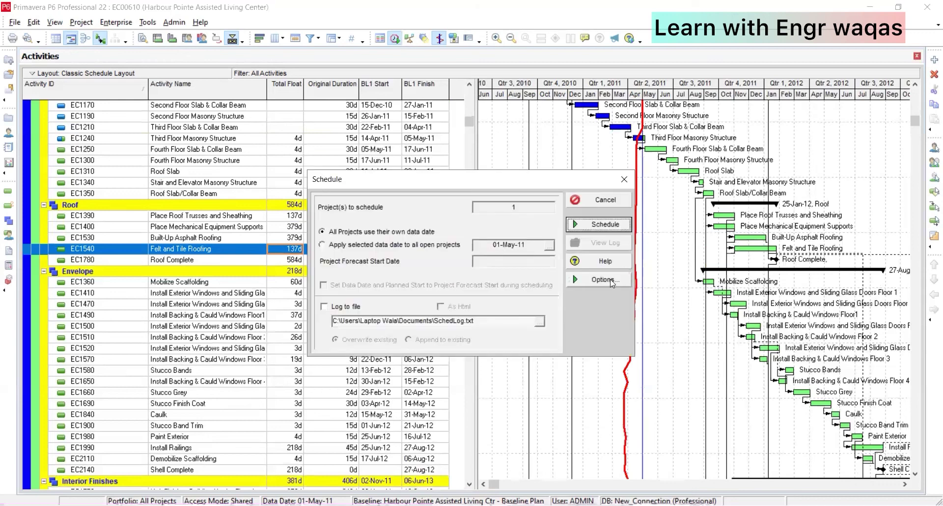
pyautogui.click(599, 278)
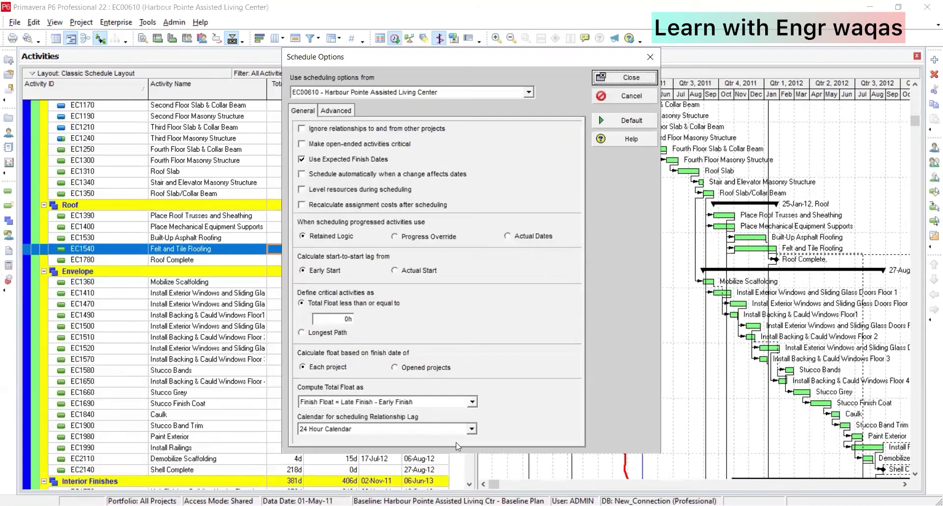
pyautogui.click(472, 430)
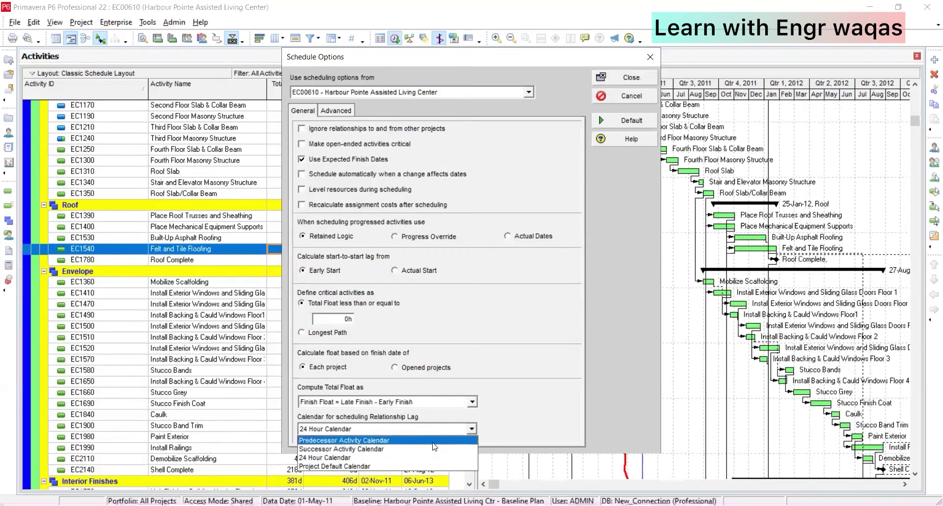
pyautogui.click(438, 440)
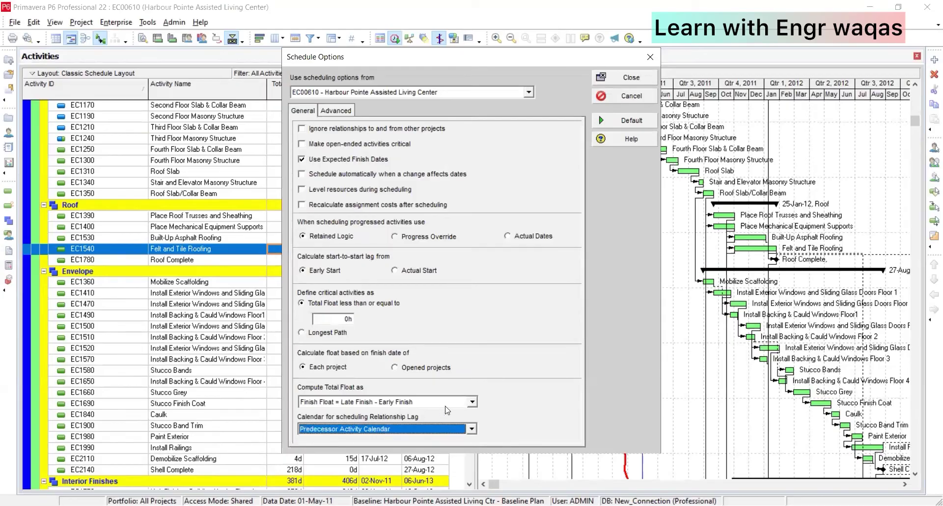
pyautogui.click(471, 402)
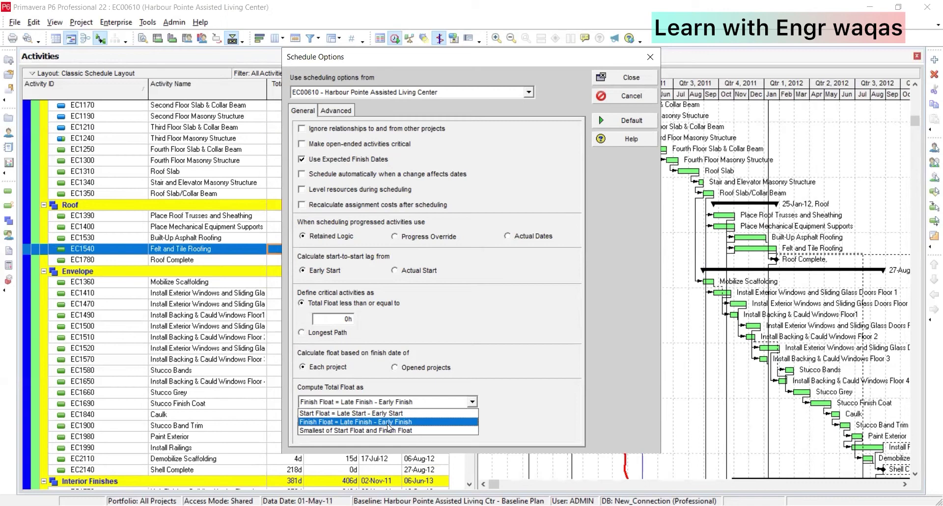
pyautogui.click(388, 424)
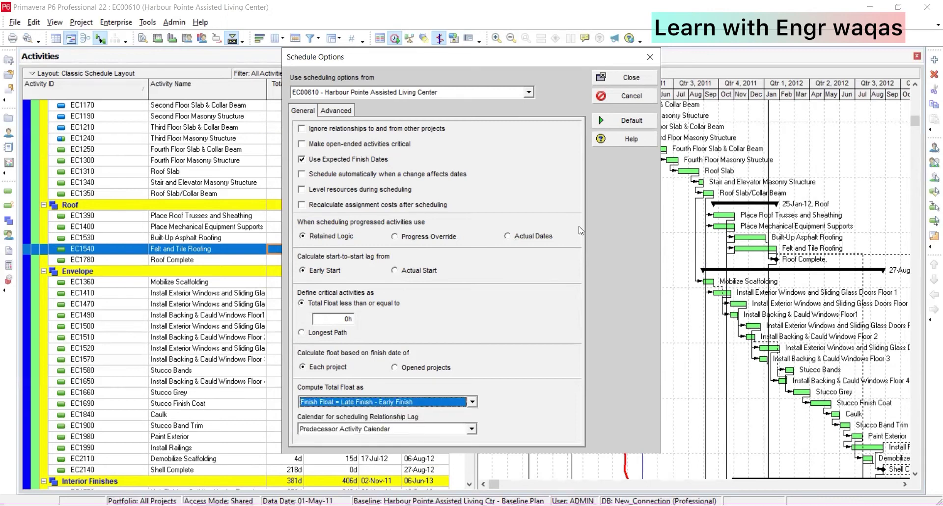
# Save the scheduling options and reschedule, returning Roof float to 497d
pyautogui.click(626, 78)
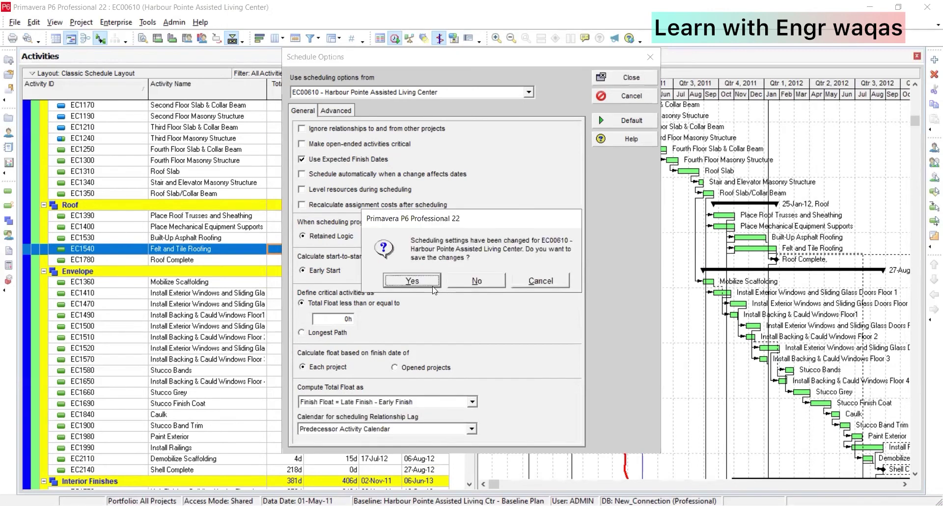
pyautogui.click(430, 286)
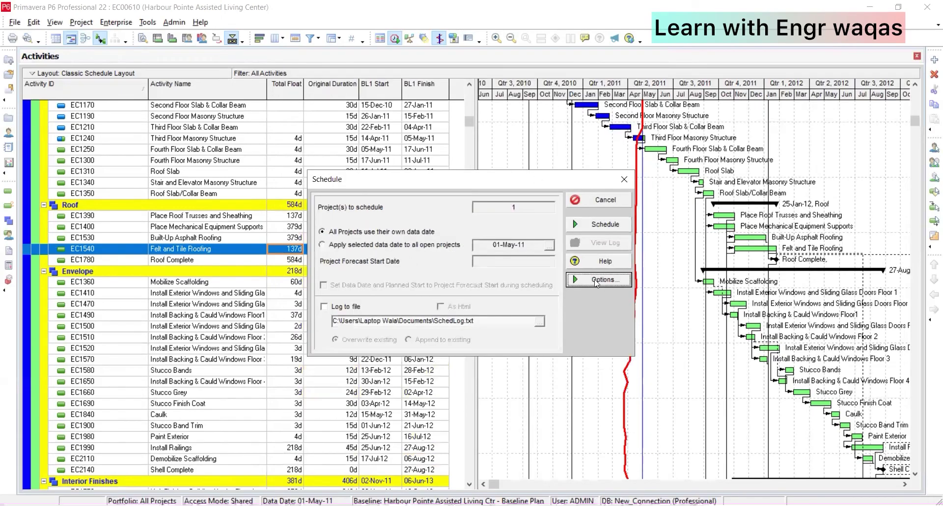
pyautogui.click(606, 224)
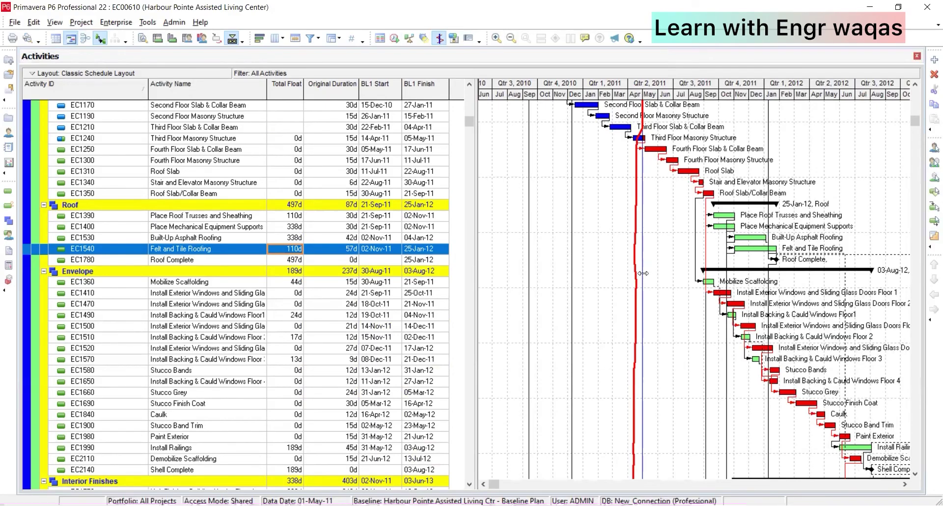
pyautogui.scroll(1, 377, 294)
pyautogui.scroll(1, 379, 298)
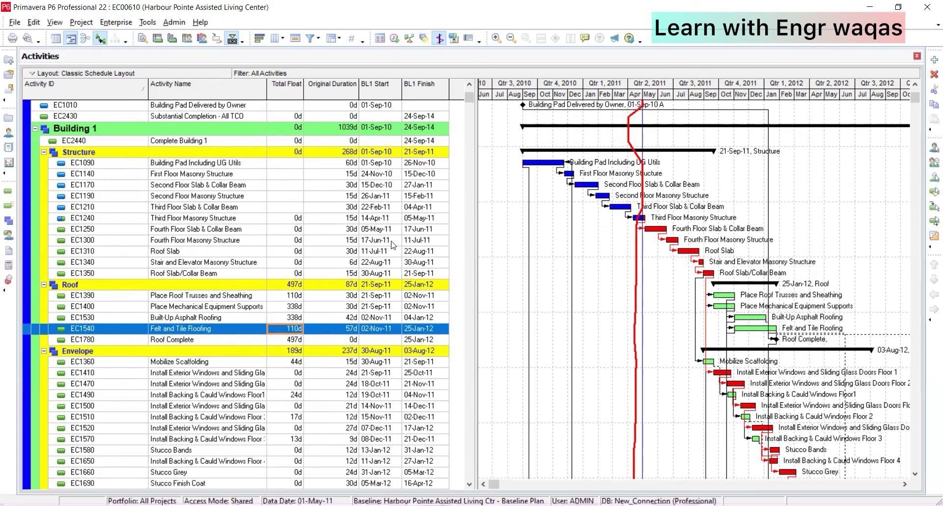
pyautogui.scroll(1, 393, 240)
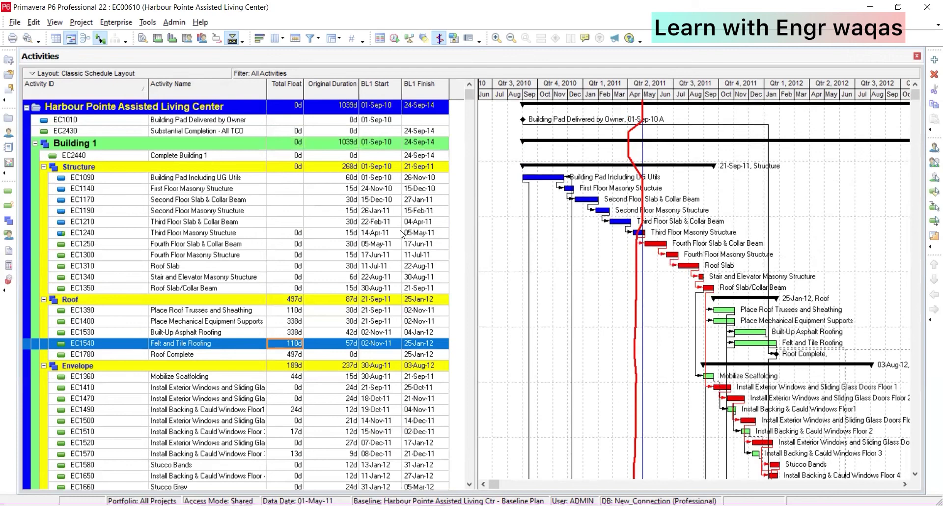